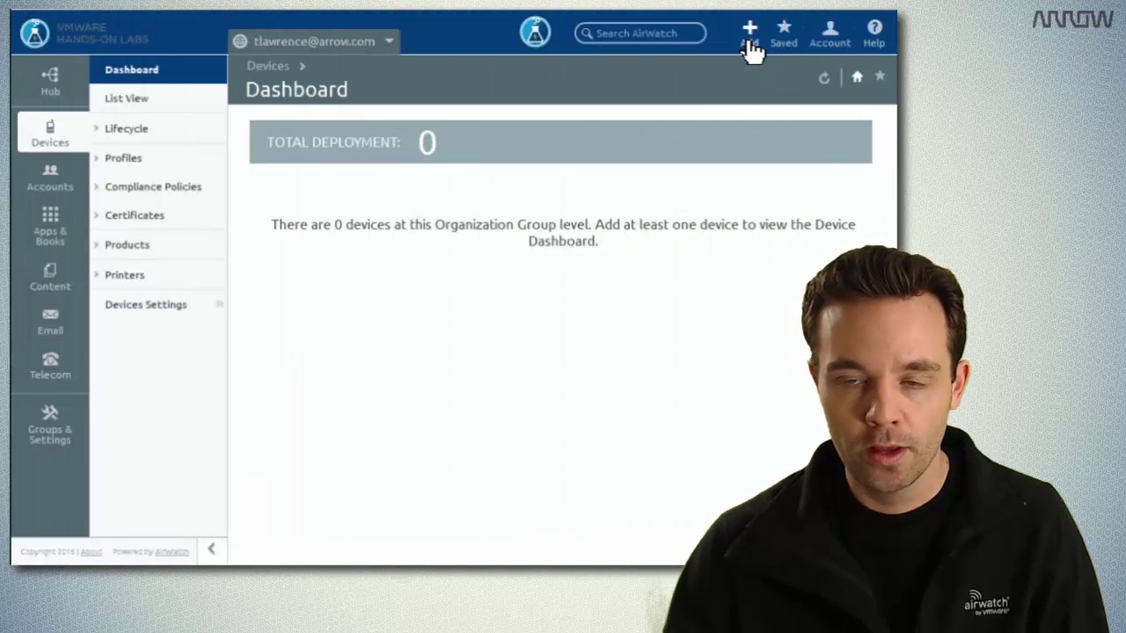
# Start adding a new device profile from the Add menu.
pyautogui.click(751, 39)
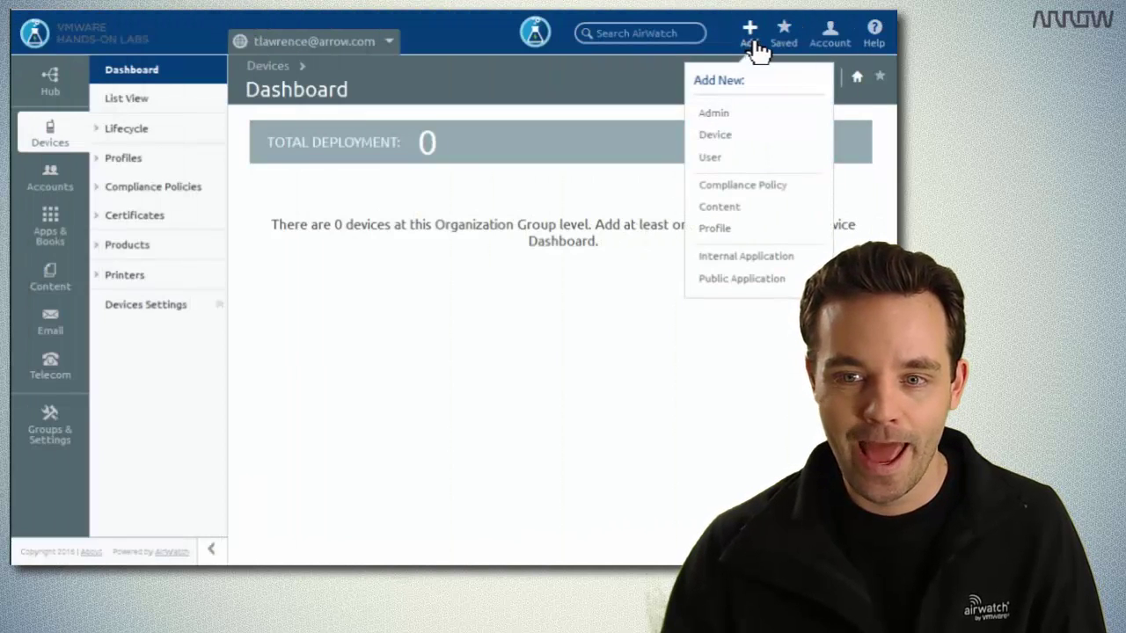
pyautogui.click(718, 231)
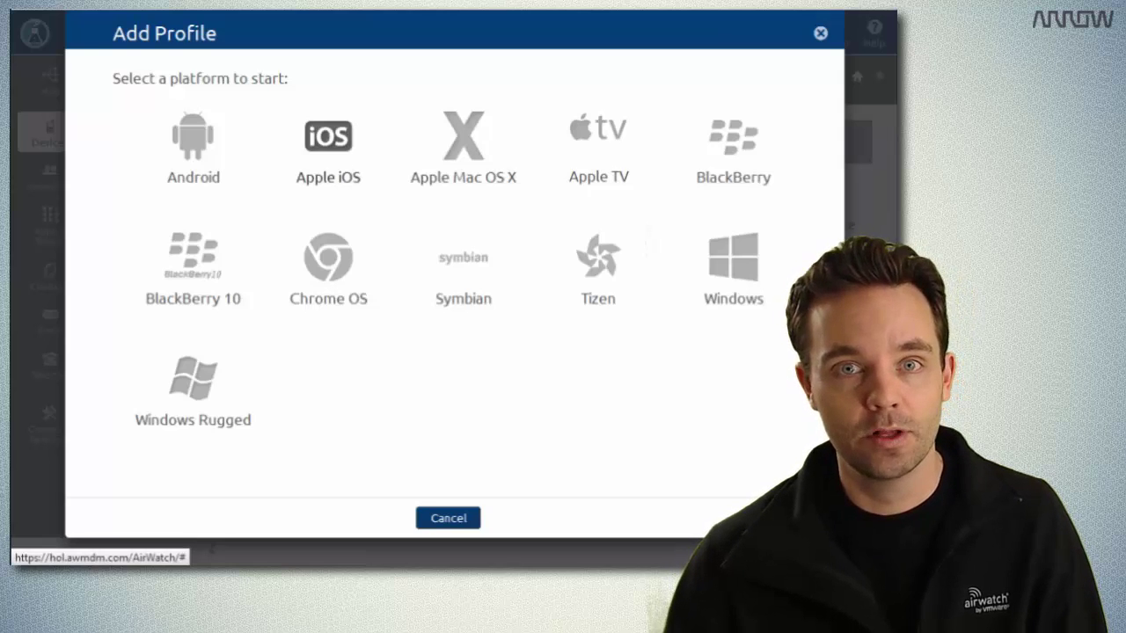
# Choose Apple iOS as the new profile's platform.
pyautogui.moveTo(328, 141)
pyautogui.click(346, 164)
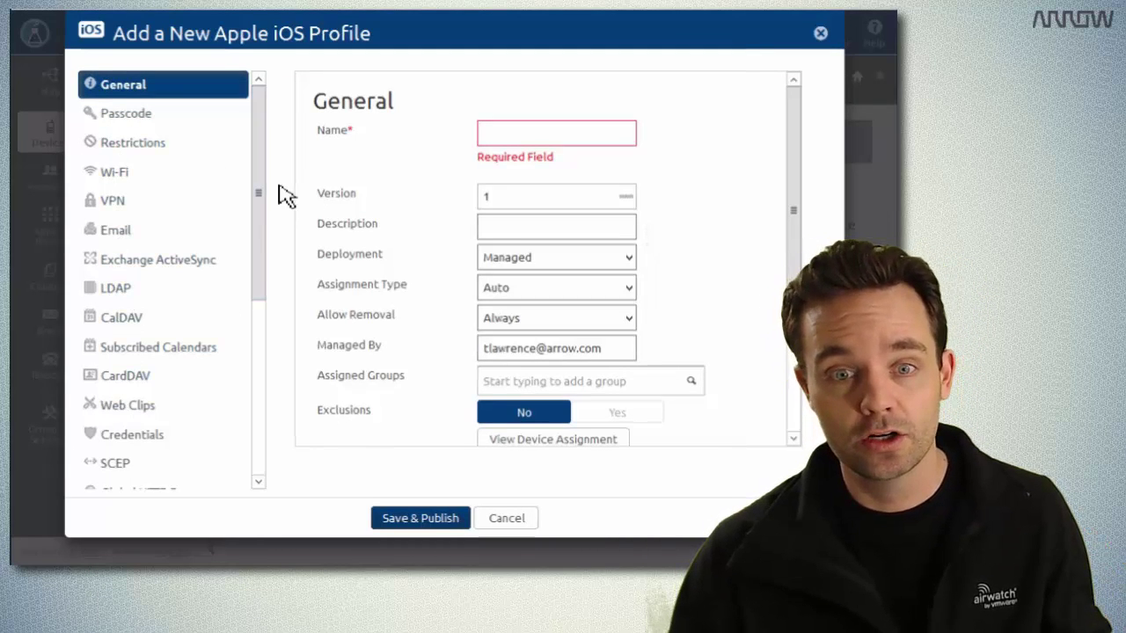
pyautogui.moveTo(264, 214); pyautogui.dragTo(293, 170)
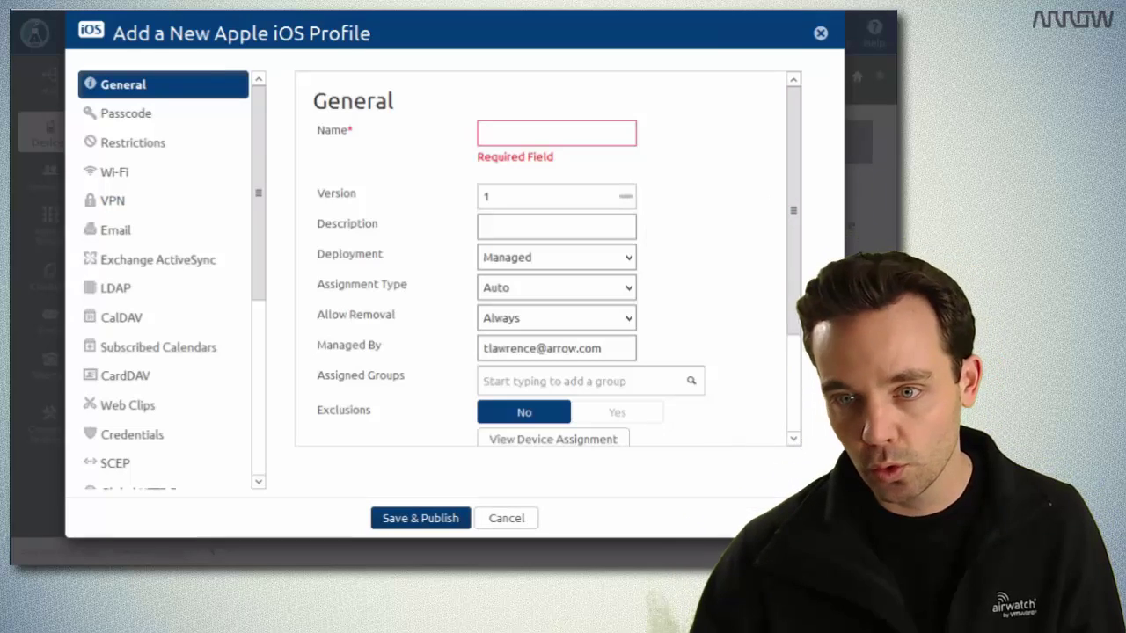
# Name the profile 'No iOS Camera' with description 'Disable iOS camera and related apps'.
pyautogui.click(569, 139)
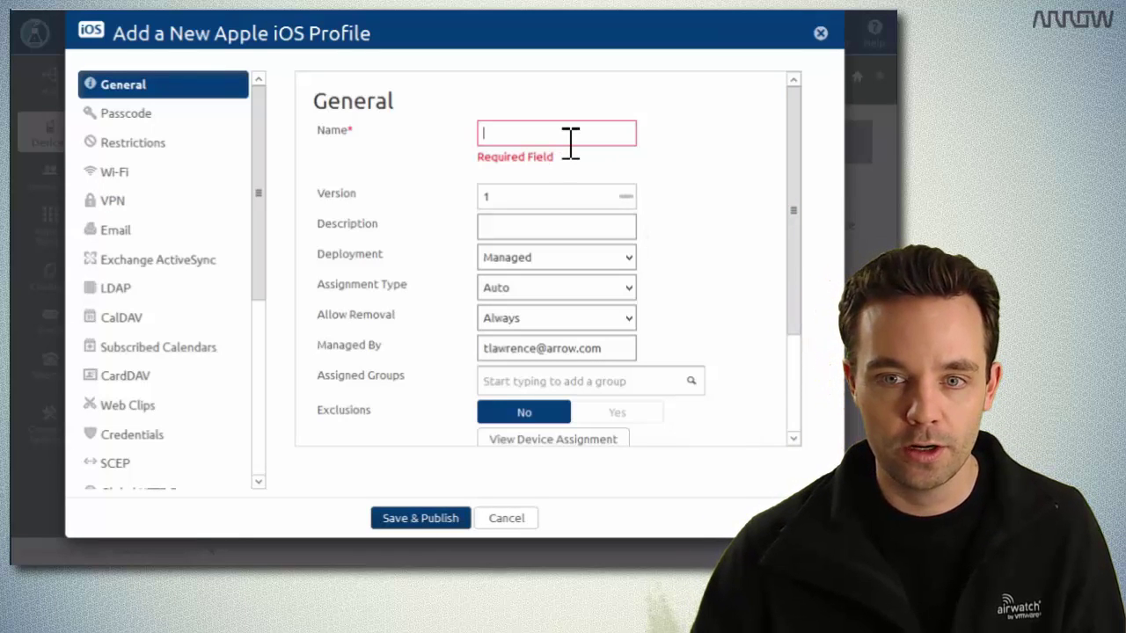
pyautogui.write('No i')
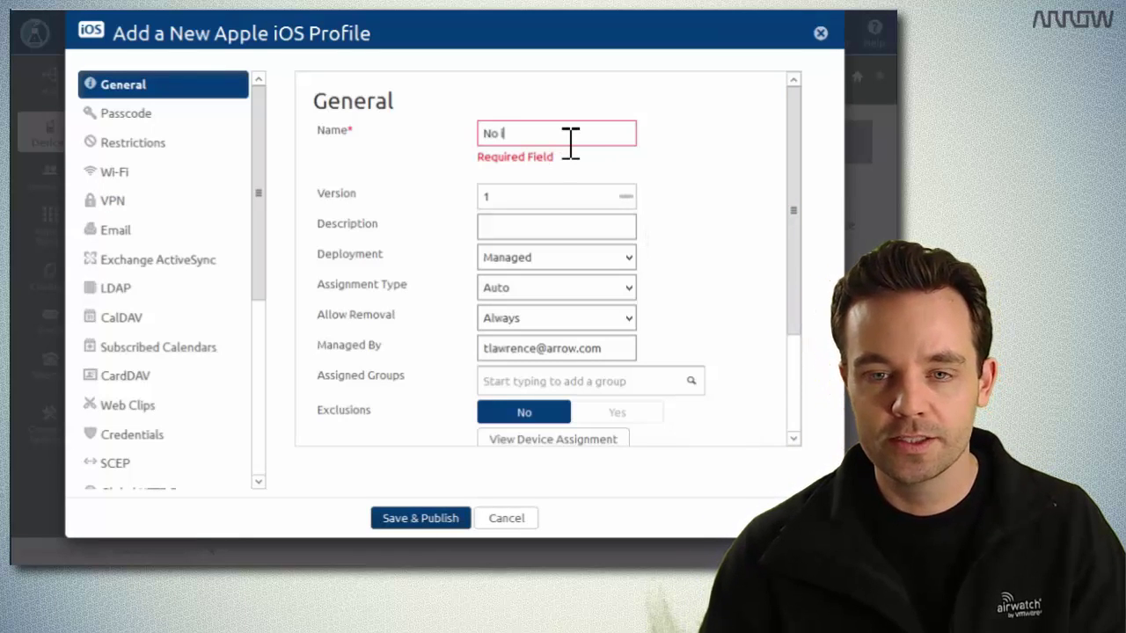
pyautogui.write('OS Cam')
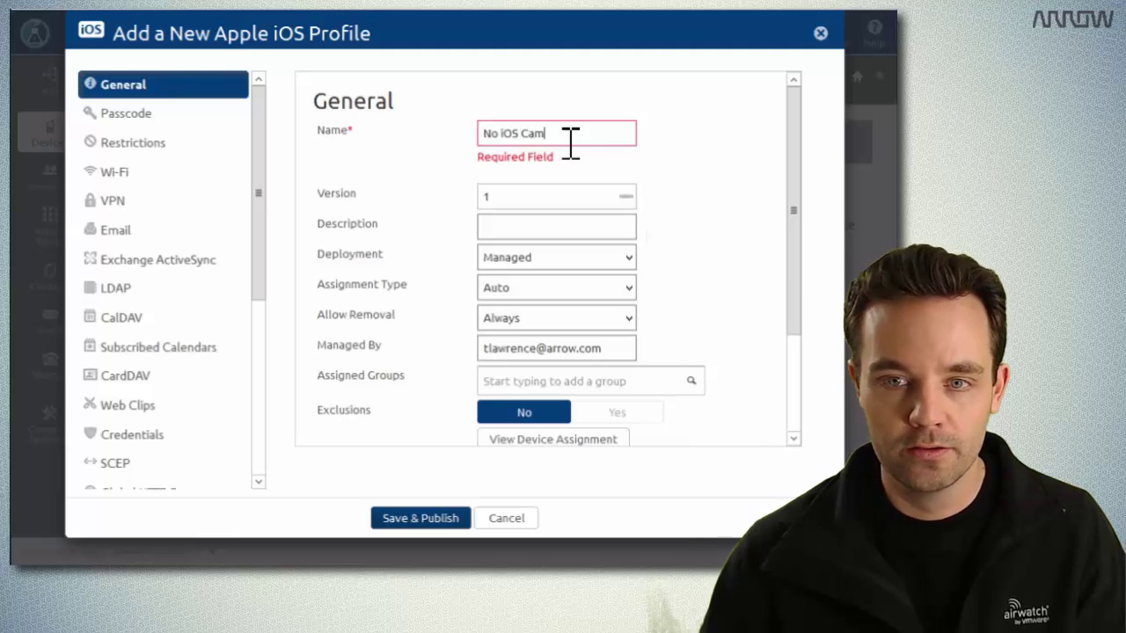
pyautogui.write('era')
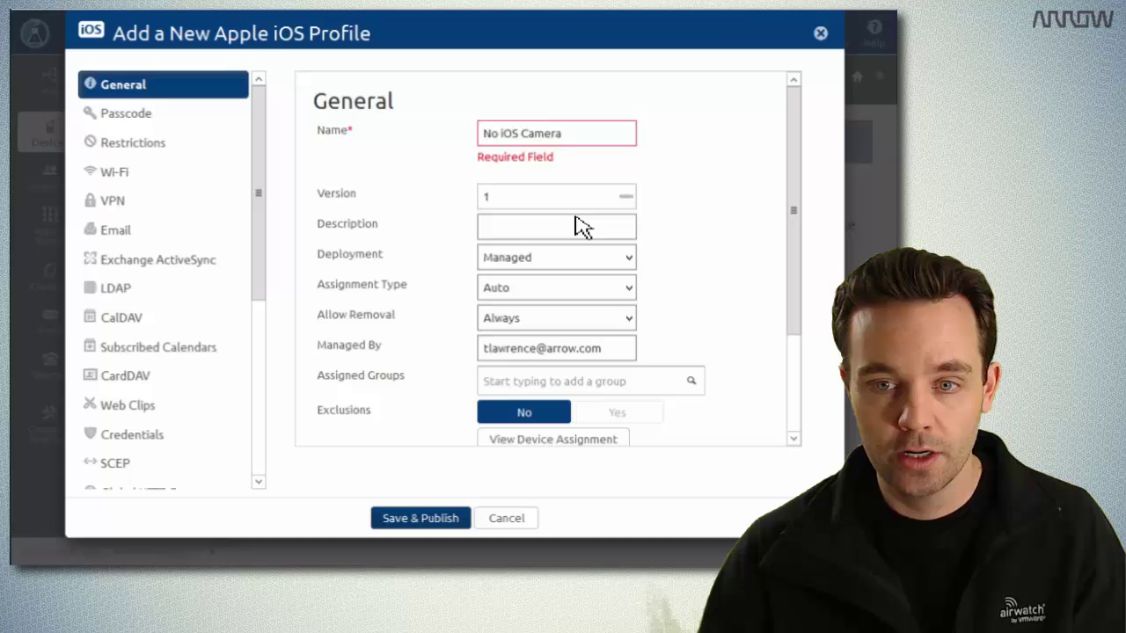
pyautogui.click(579, 230)
pyautogui.write('Dis')
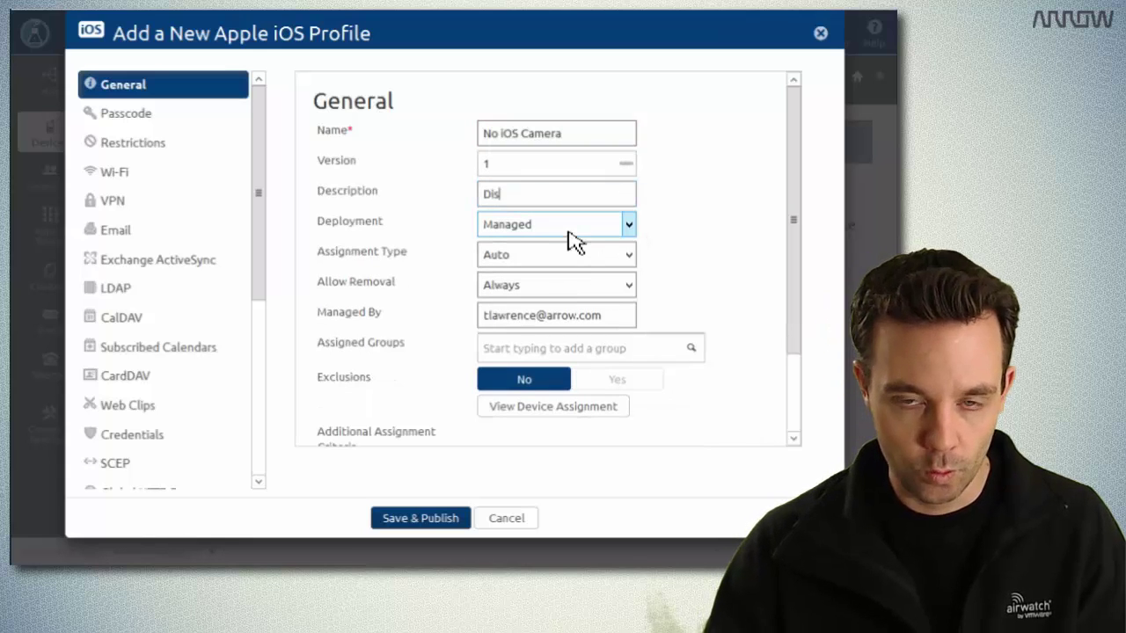
pyautogui.write('able i')
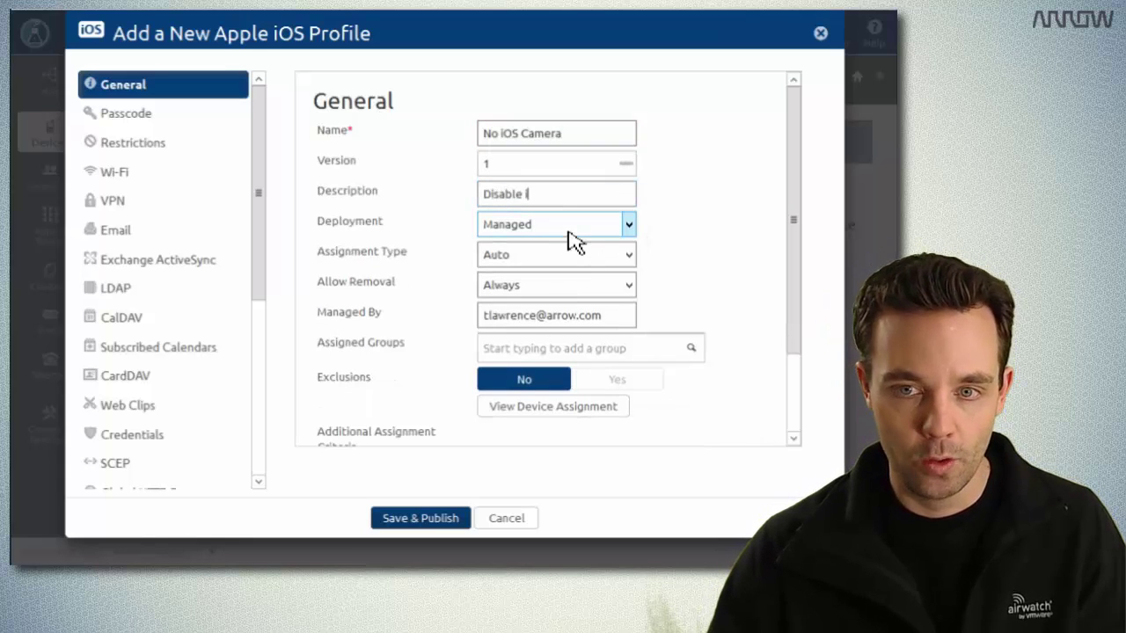
pyautogui.write('OS c')
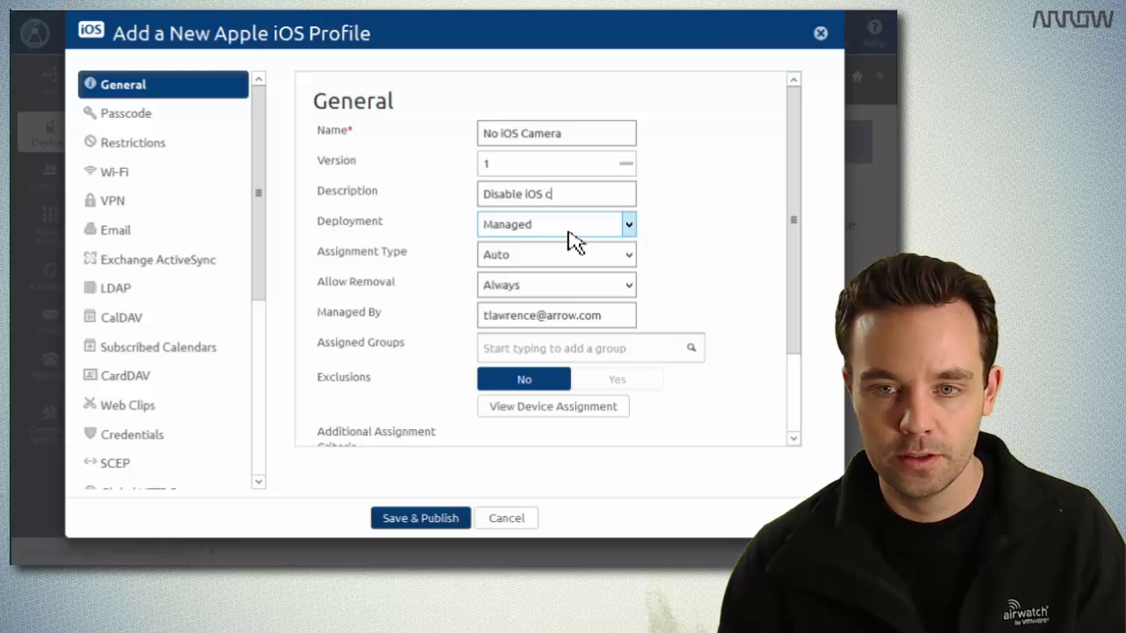
pyautogui.write('amera ')
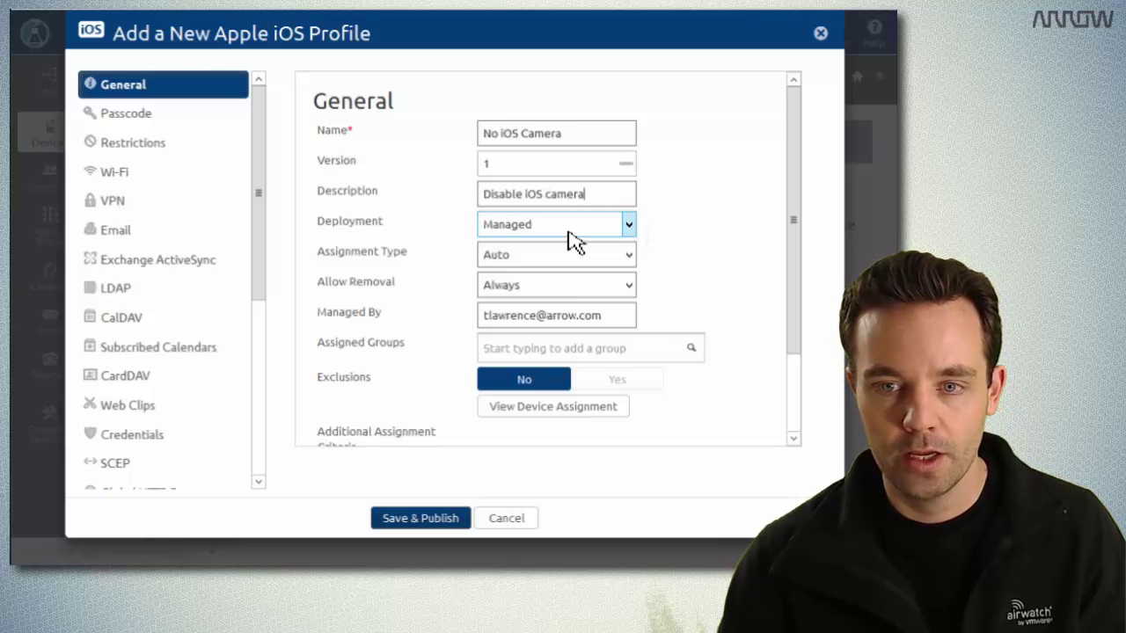
pyautogui.write('and ')
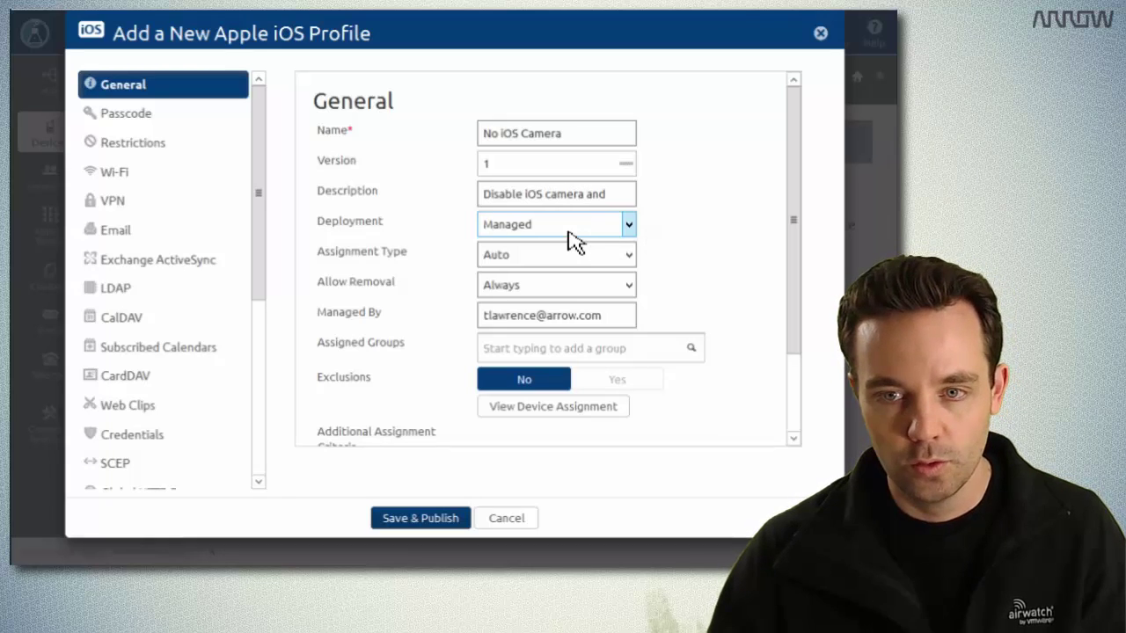
pyautogui.write('related ')
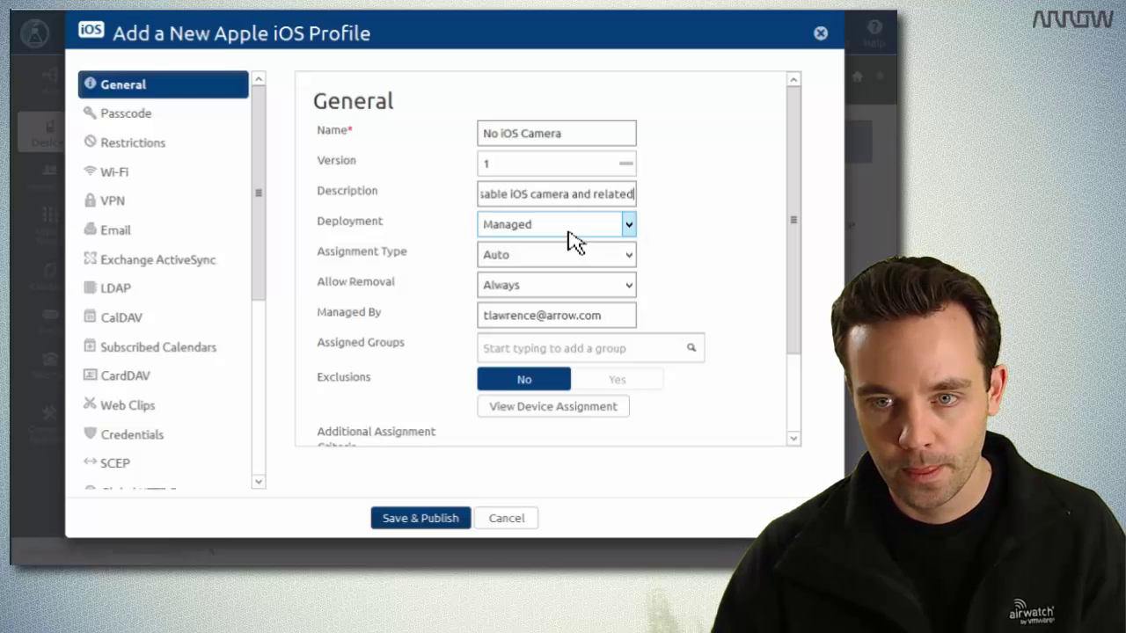
pyautogui.write('apps')
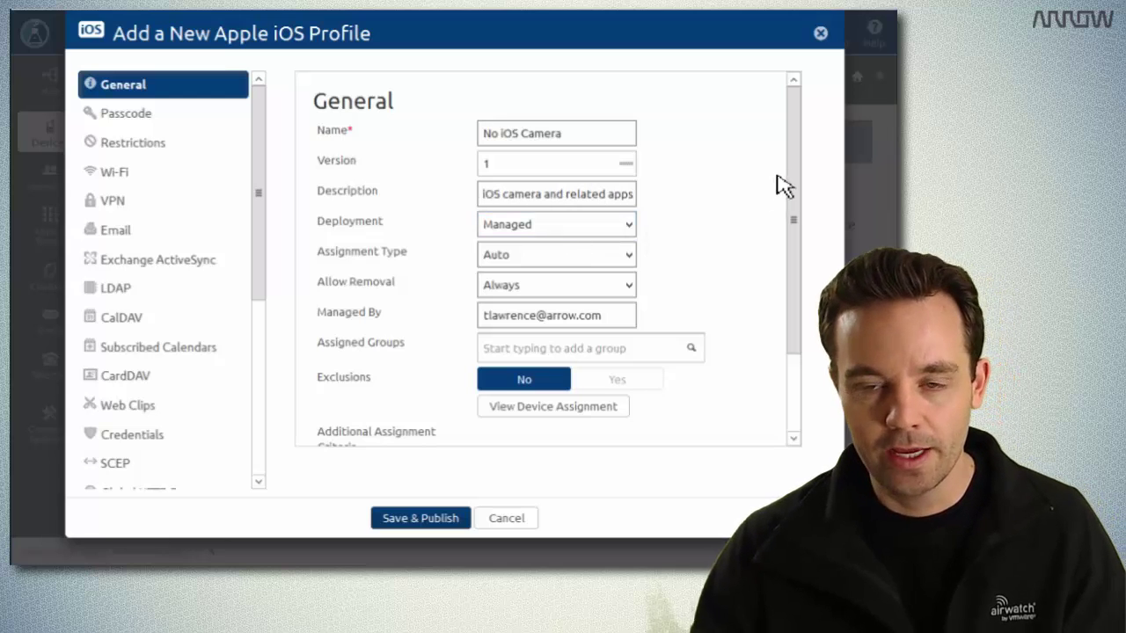
pyautogui.moveTo(798, 183); pyautogui.dragTo(794, 252)
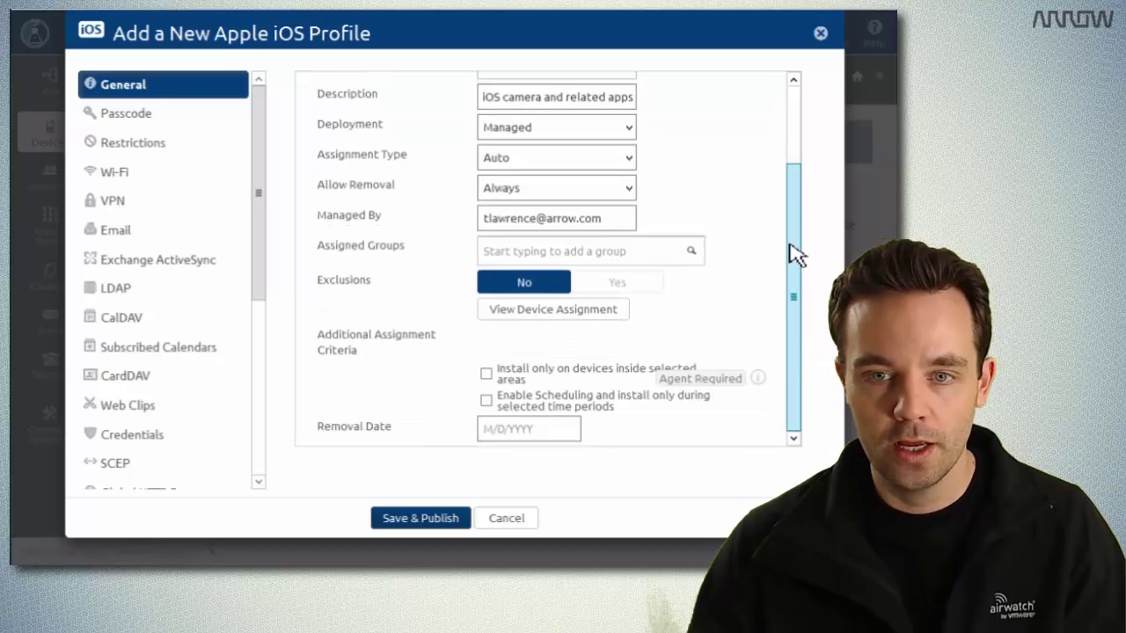
# Set the profile's assigned group to the All Devices smart group.
pyautogui.click(677, 260)
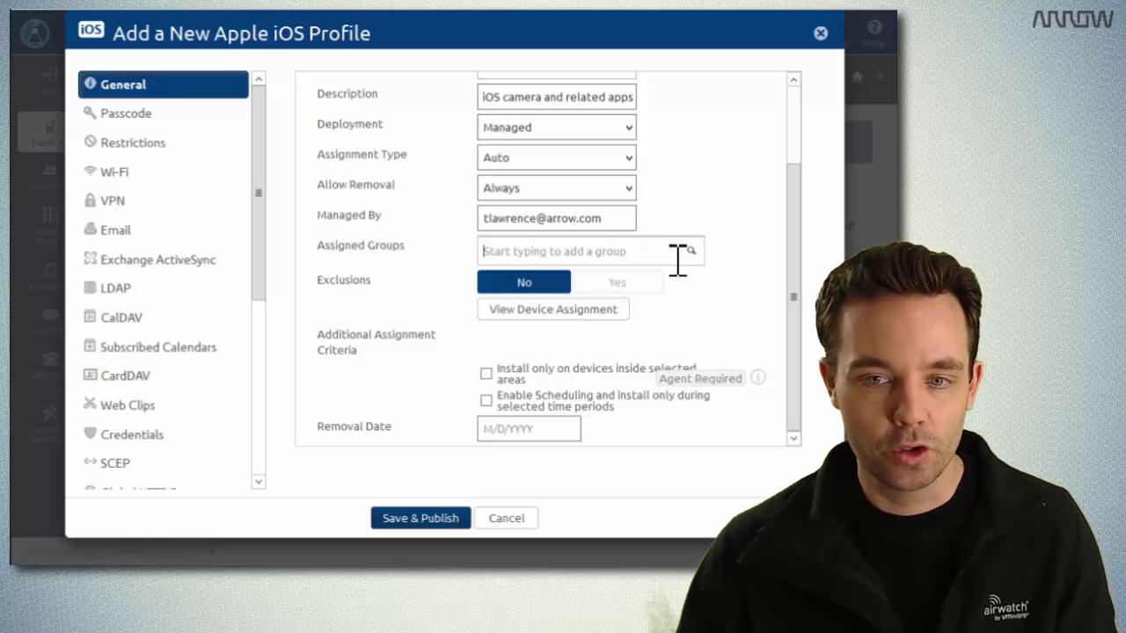
pyautogui.press('Down')
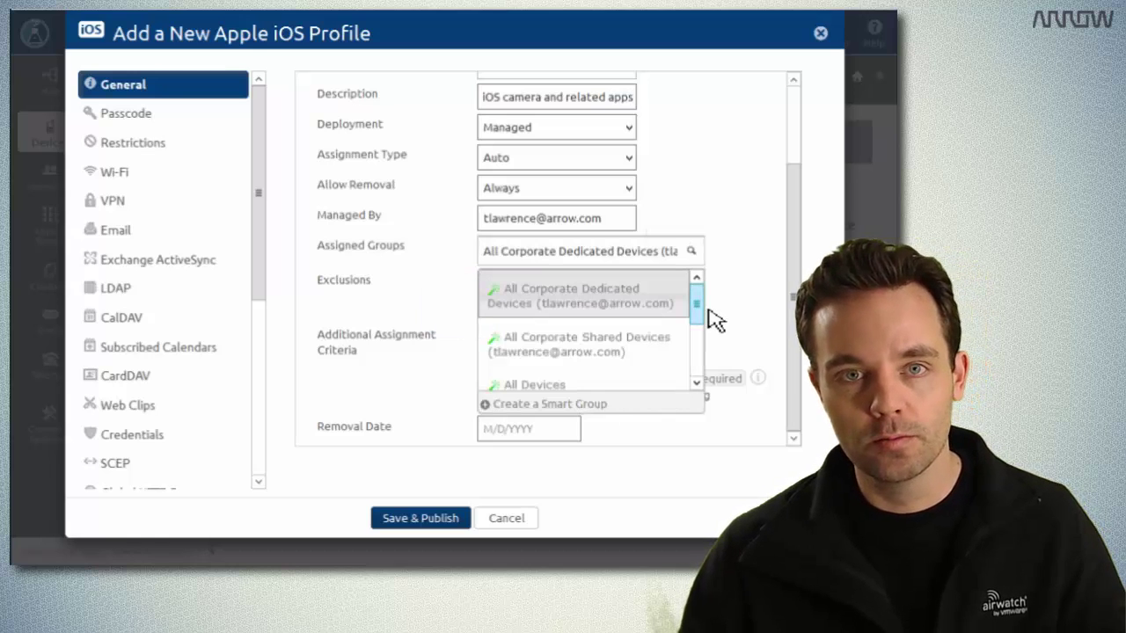
pyautogui.scroll(-1, 703, 317)
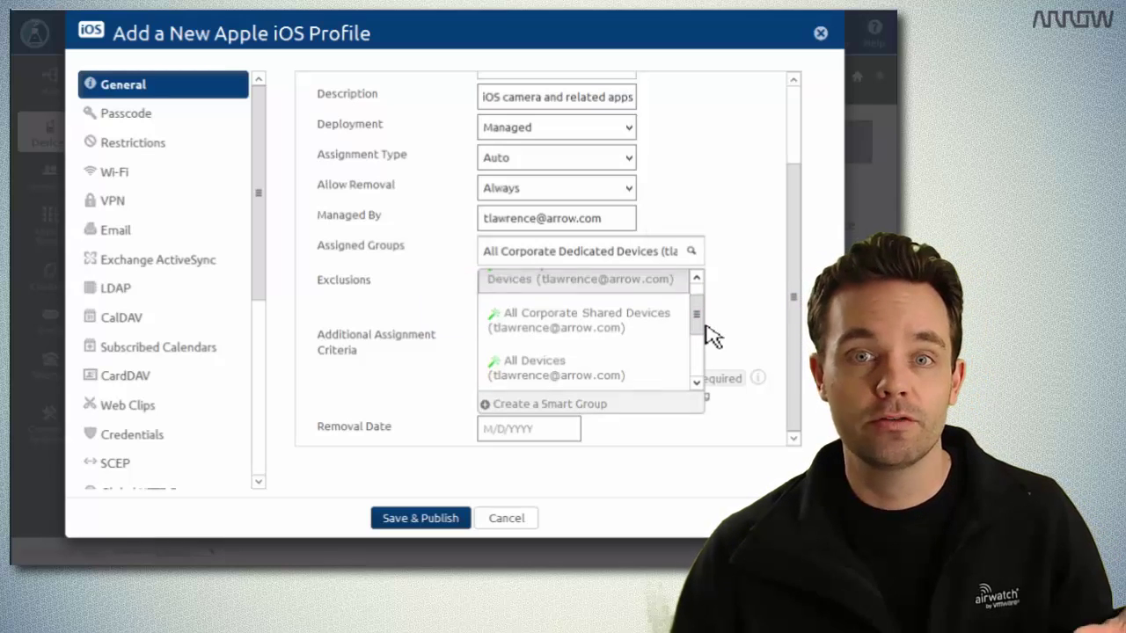
pyautogui.click(556, 367)
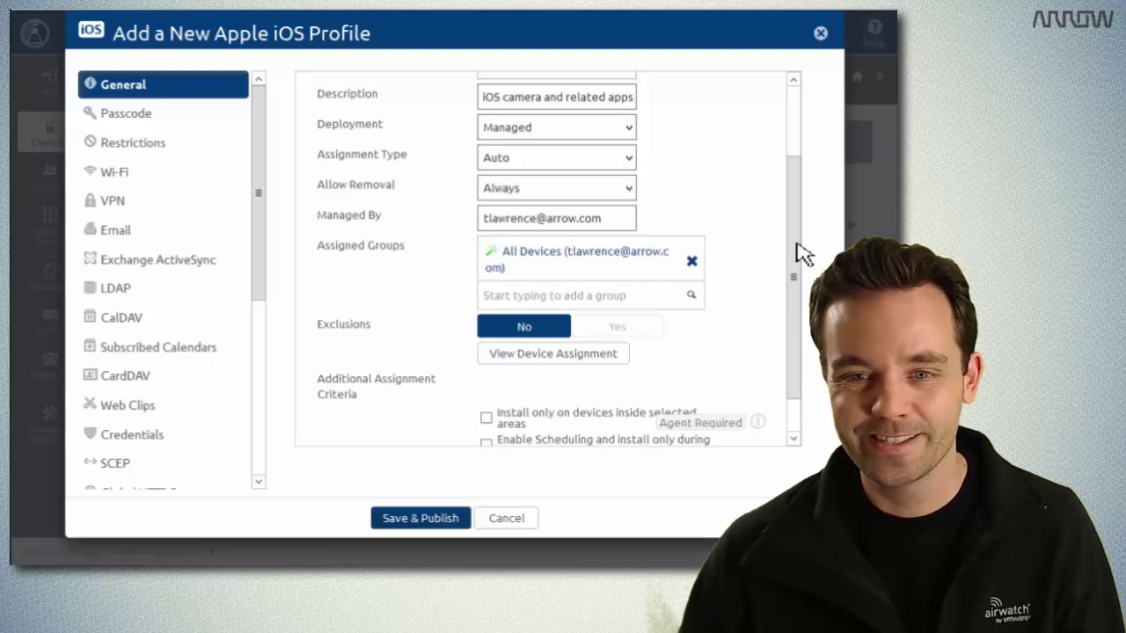
pyautogui.moveTo(803, 253); pyautogui.dragTo(799, 311)
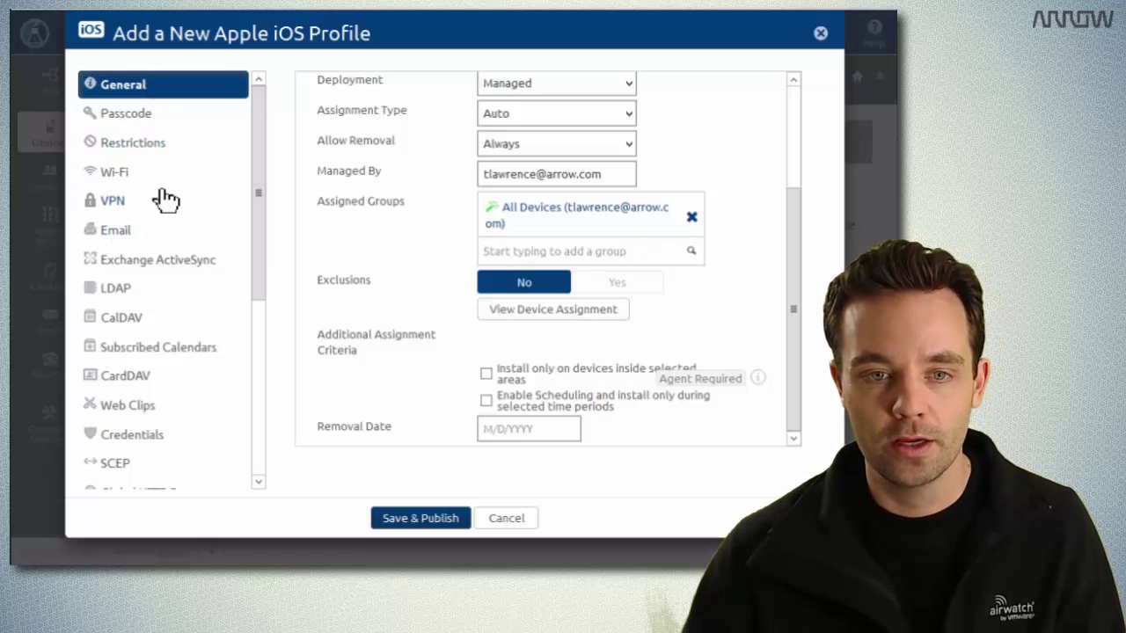
# Configure a Restrictions payload and review its list of allowed device permissions.
pyautogui.click(141, 143)
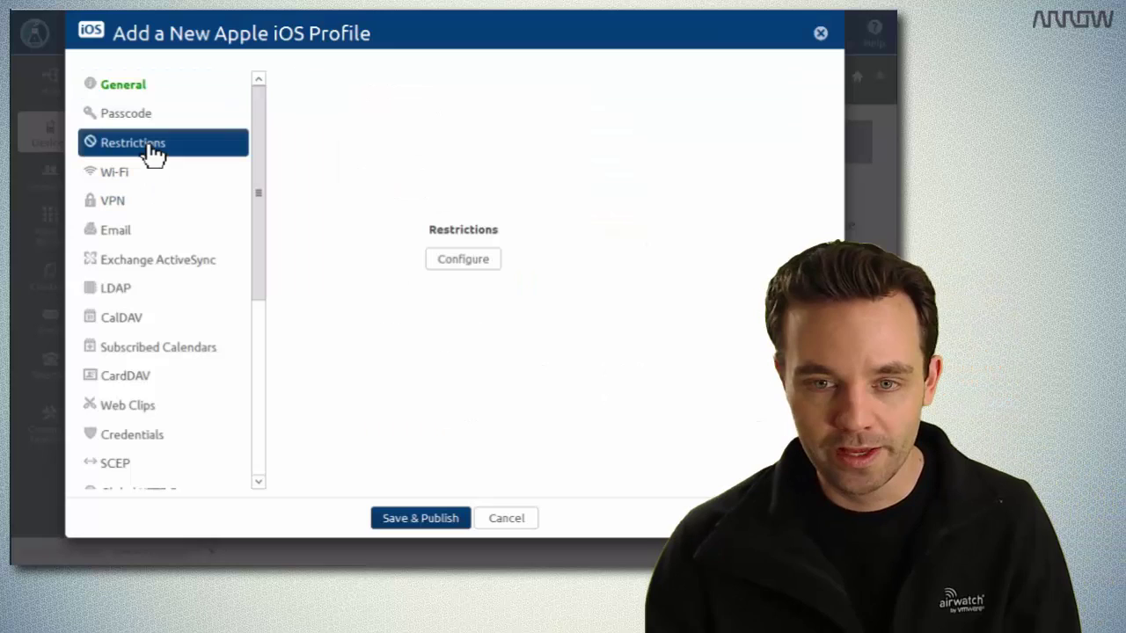
pyautogui.click(490, 264)
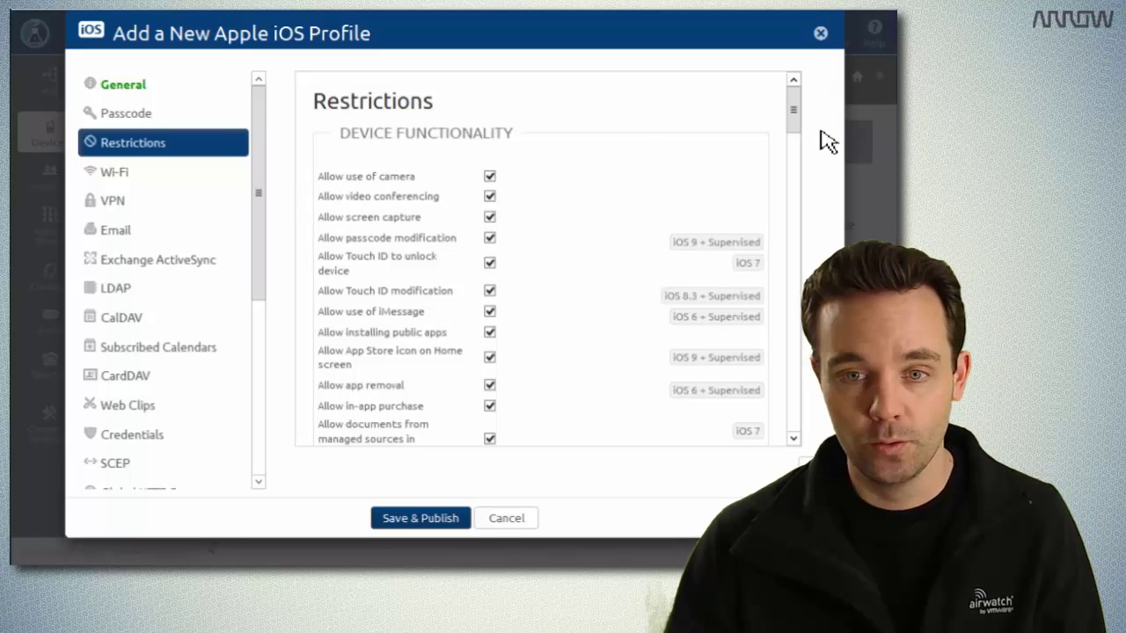
pyautogui.moveTo(797, 132)
pyautogui.mouseDown()
pyautogui.moveTo(801, 159)
pyautogui.moveTo(789, 132)
pyautogui.mouseUp()
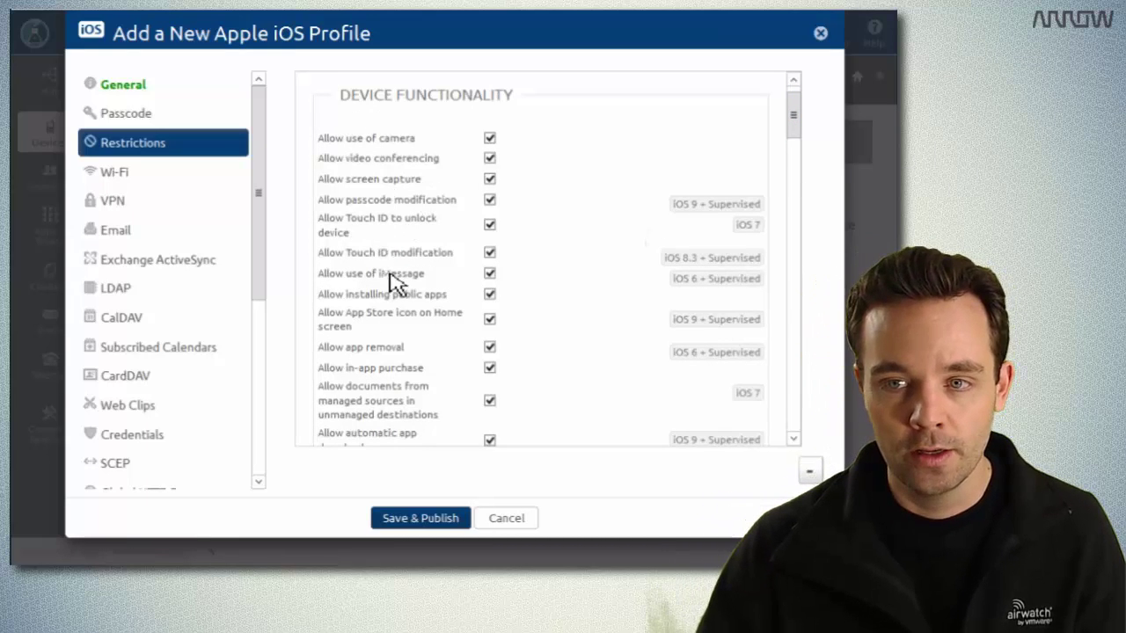
pyautogui.moveTo(796, 140); pyautogui.dragTo(803, 262)
pyautogui.scroll(-1, 801, 168)
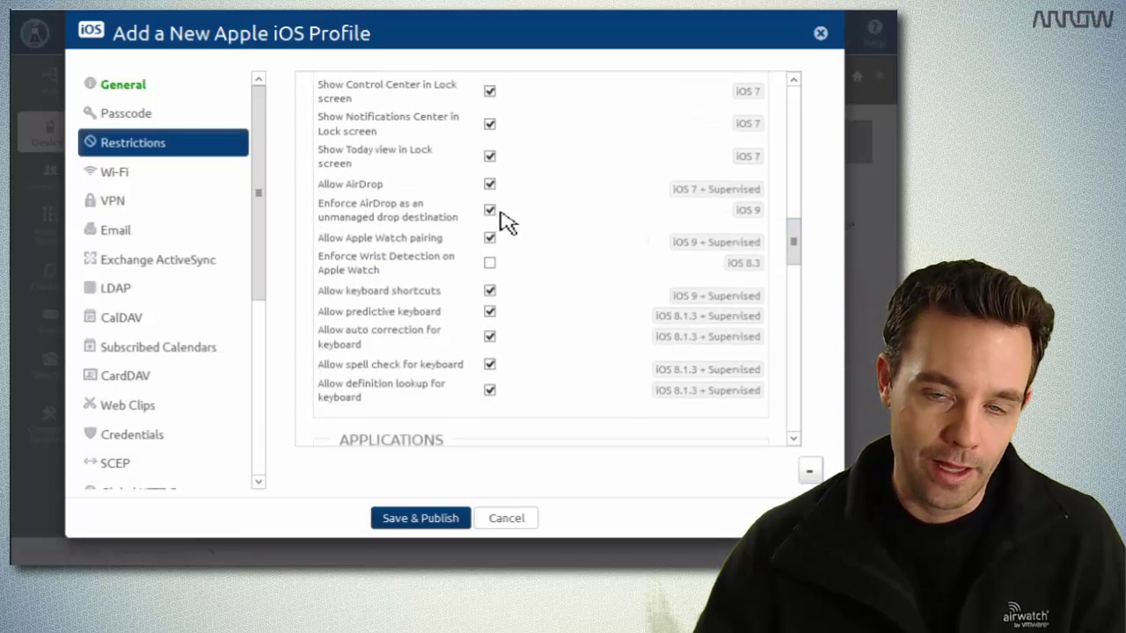
pyautogui.moveTo(803, 262); pyautogui.dragTo(810, 387)
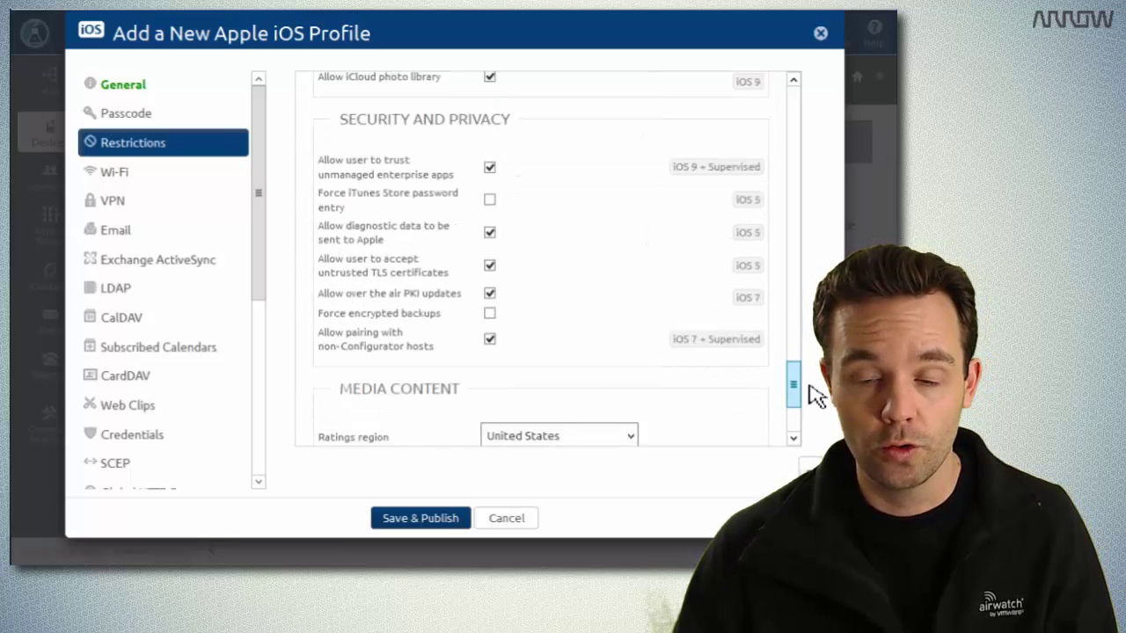
pyautogui.moveTo(811, 379); pyautogui.dragTo(810, 364)
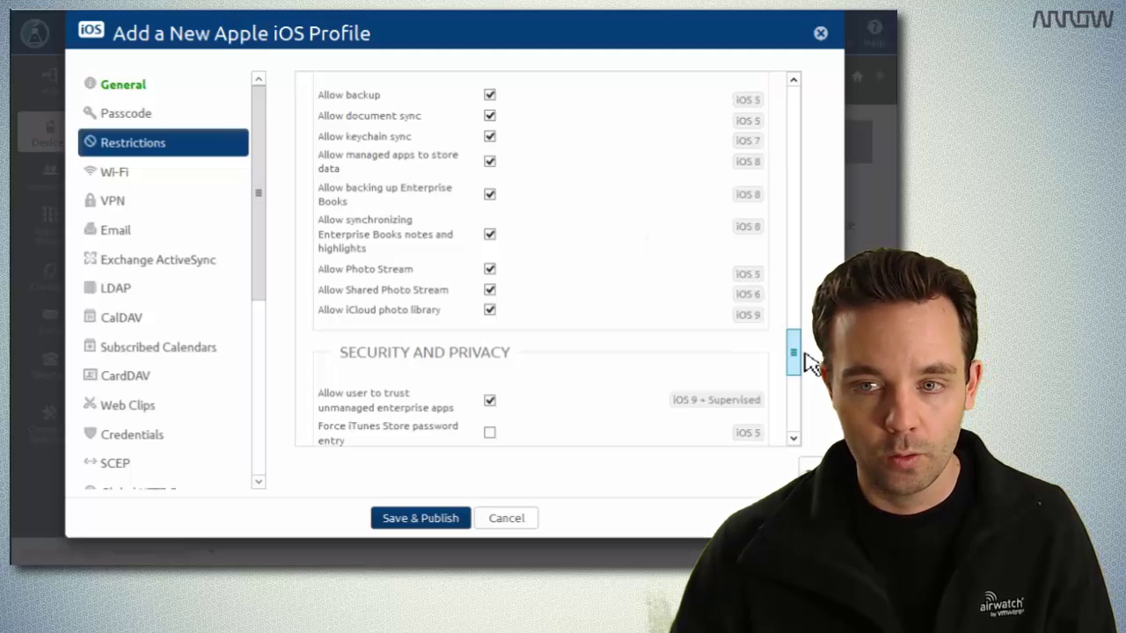
pyautogui.scroll(15, 813, 317)
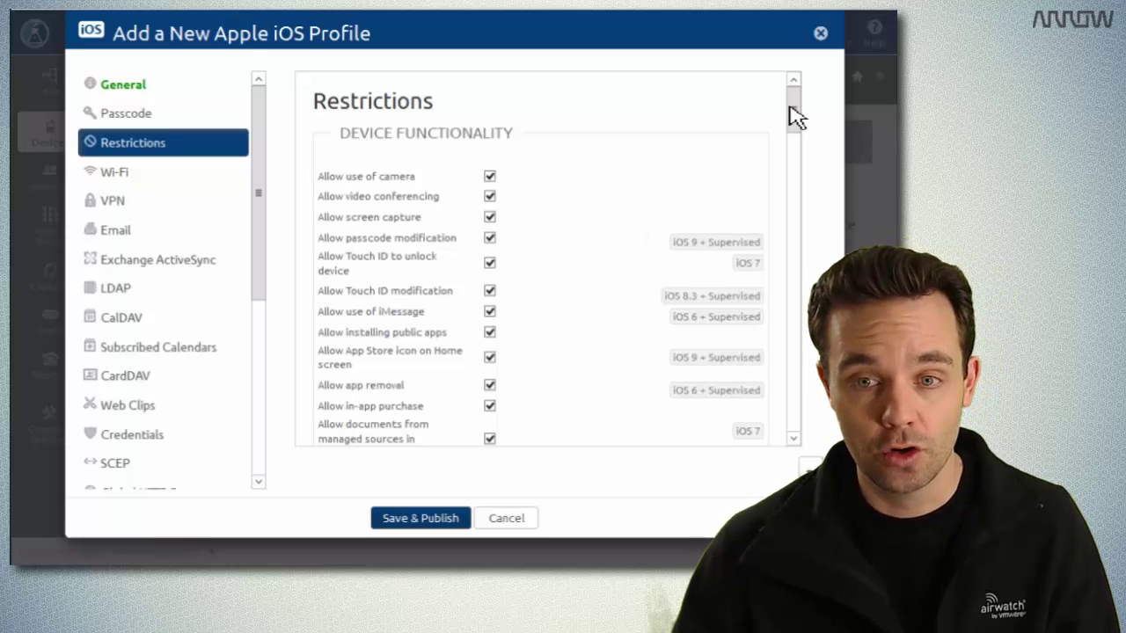
# Uncheck Allow use of camera in the Restrictions payload.
pyautogui.click(490, 178)
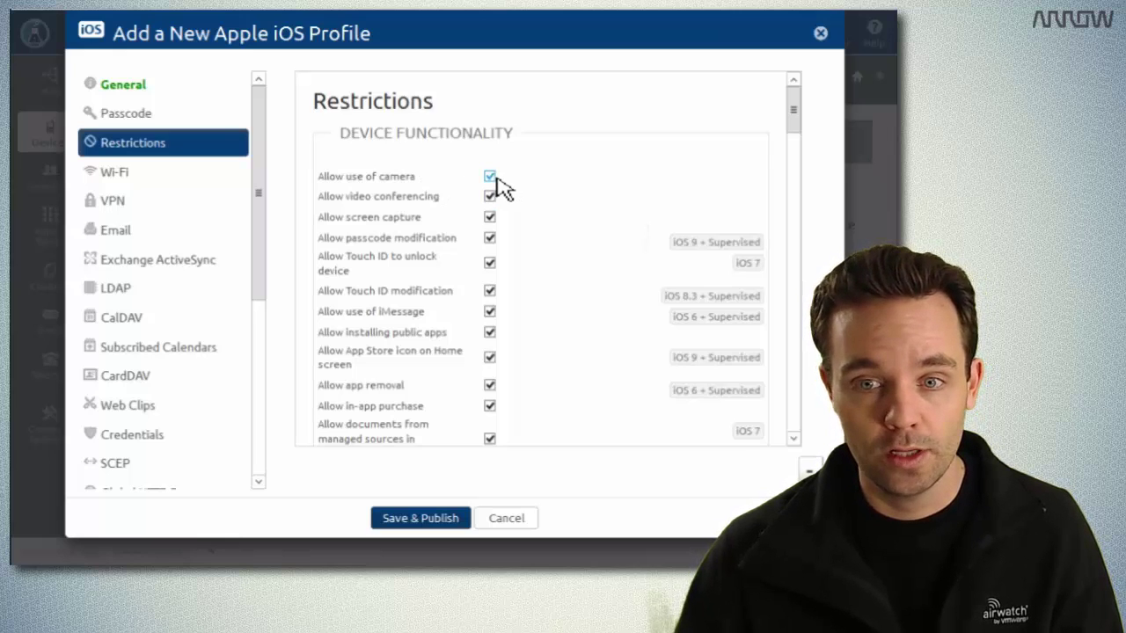
pyautogui.moveTo(496, 179)
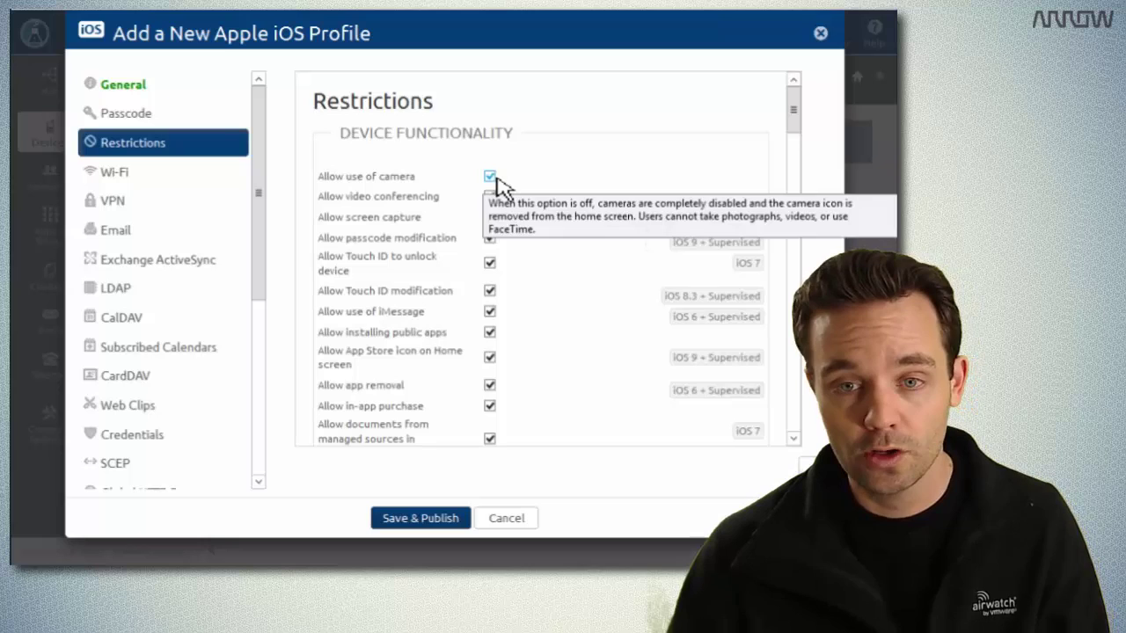
pyautogui.click(497, 181)
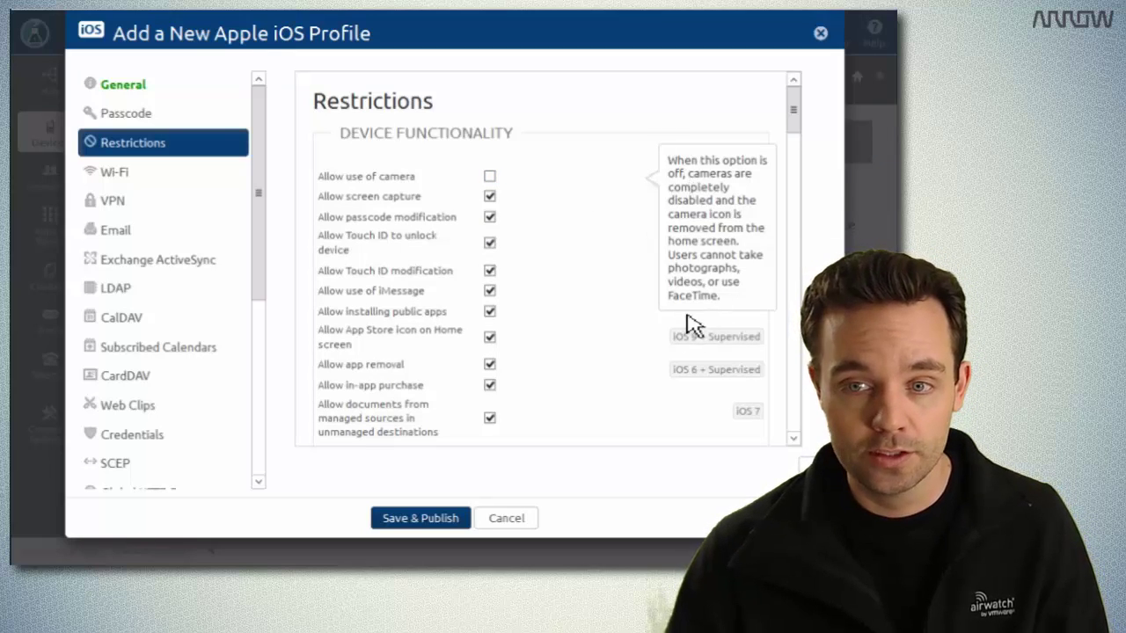
# Save and publish the No iOS Camera profile to its assigned devices.
pyautogui.click(460, 521)
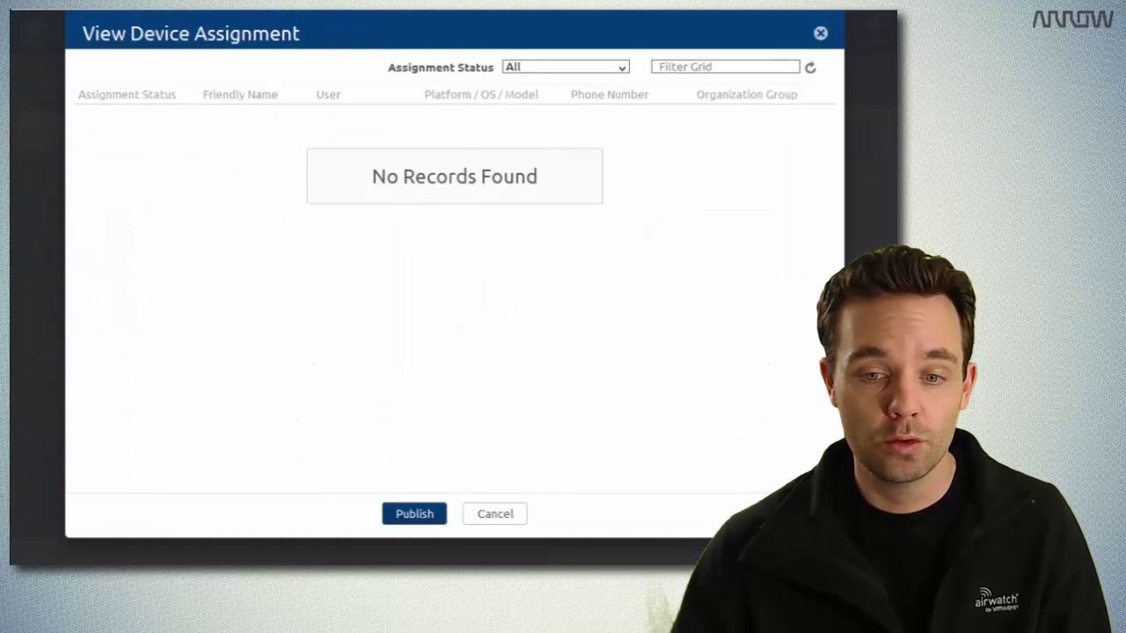
pyautogui.click(414, 513)
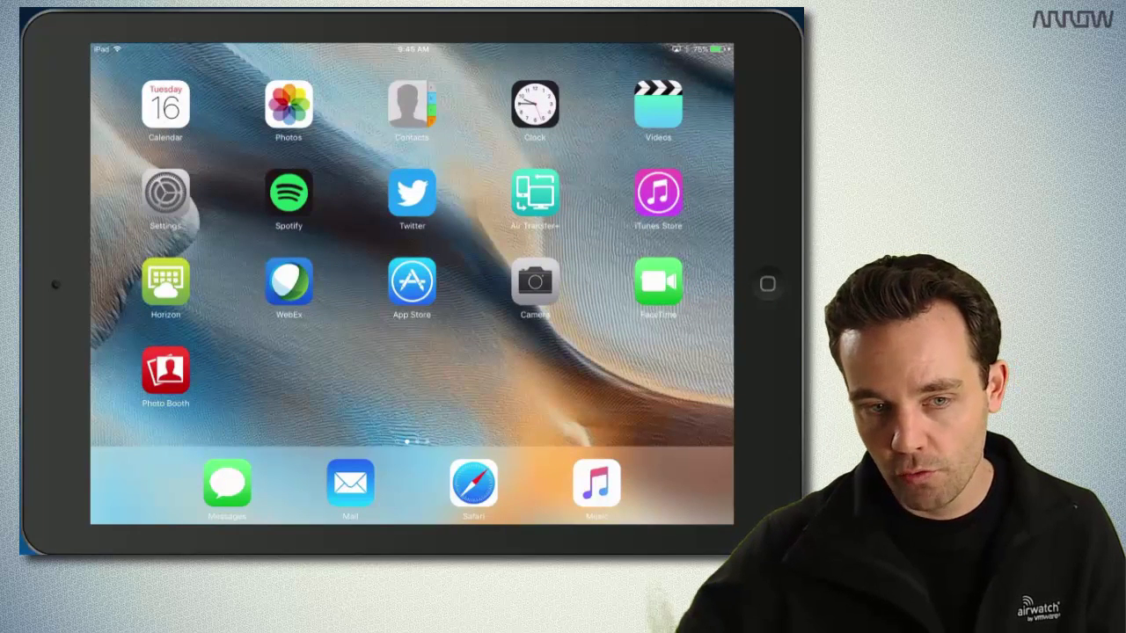
# Return to the App Store's 'airwatch mdm agent' search results via the app switcher.
pyautogui.press('Home')
pyautogui.press('Home')
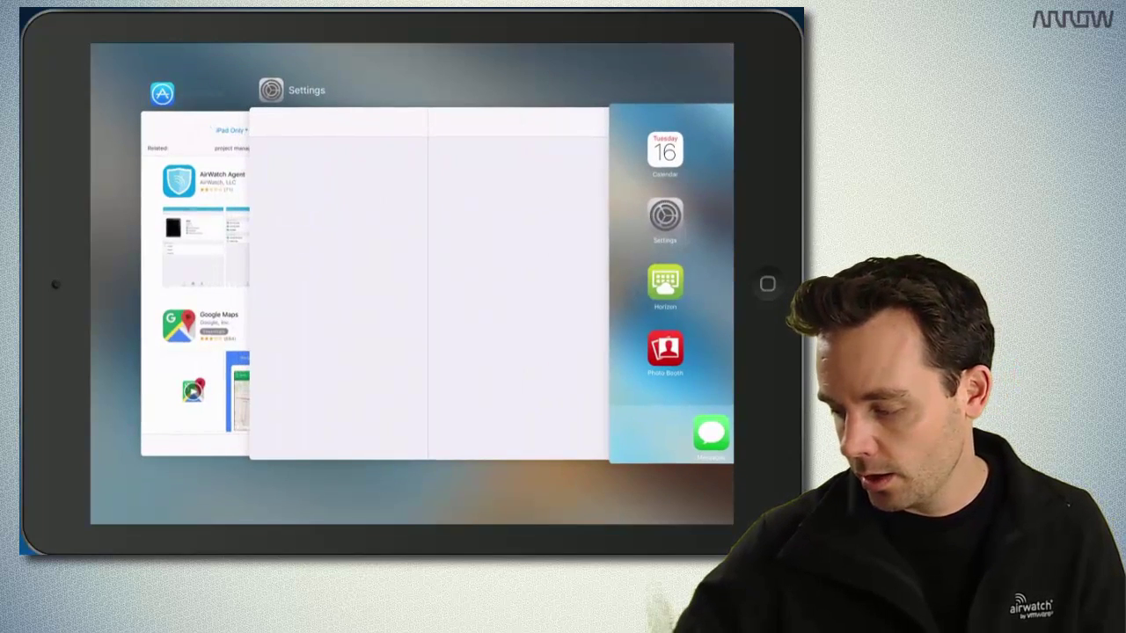
pyautogui.click(195, 282)
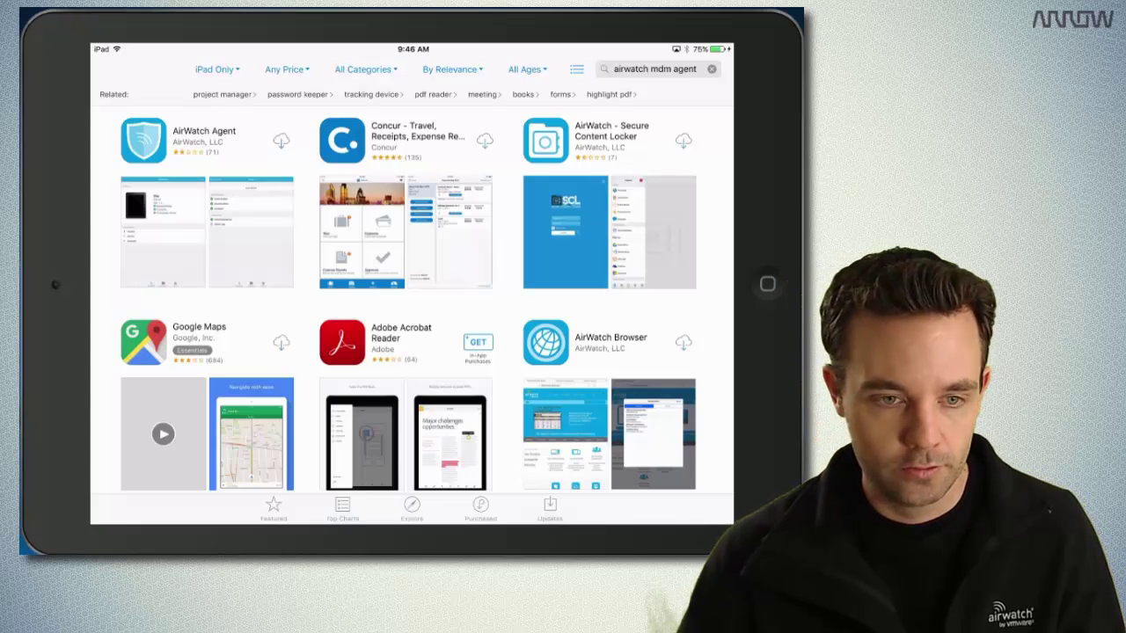
# Download the AirWatch Agent app from the App Store.
pyautogui.click(280, 140)
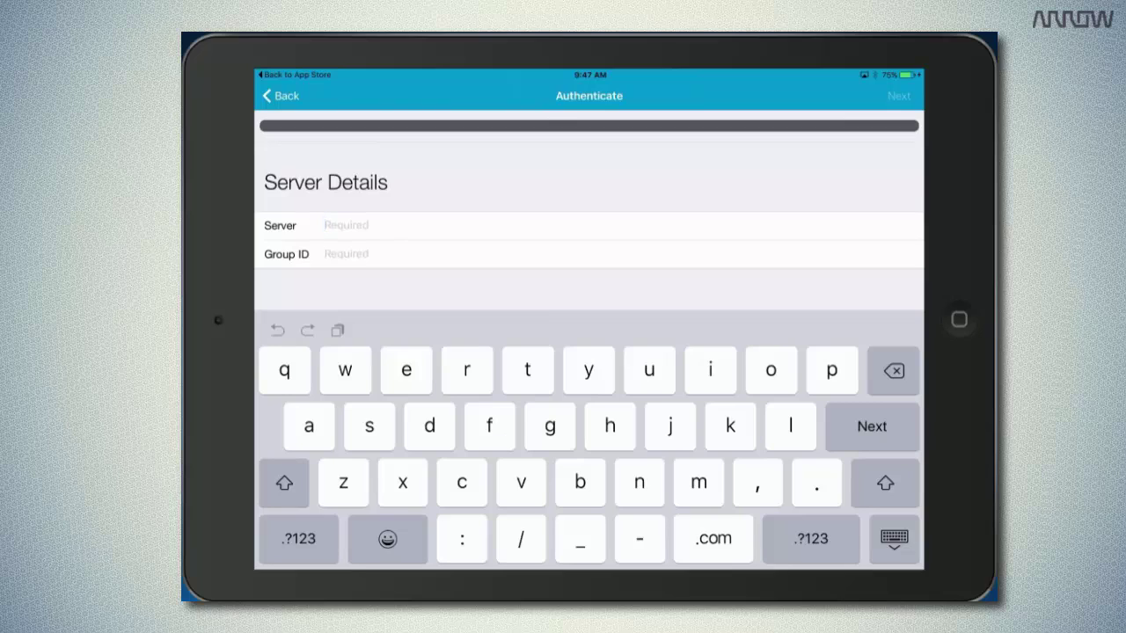
# Submit server hol.awmdm.com and the organization's Group ID in AirWatch Agent.
pyautogui.write('h')
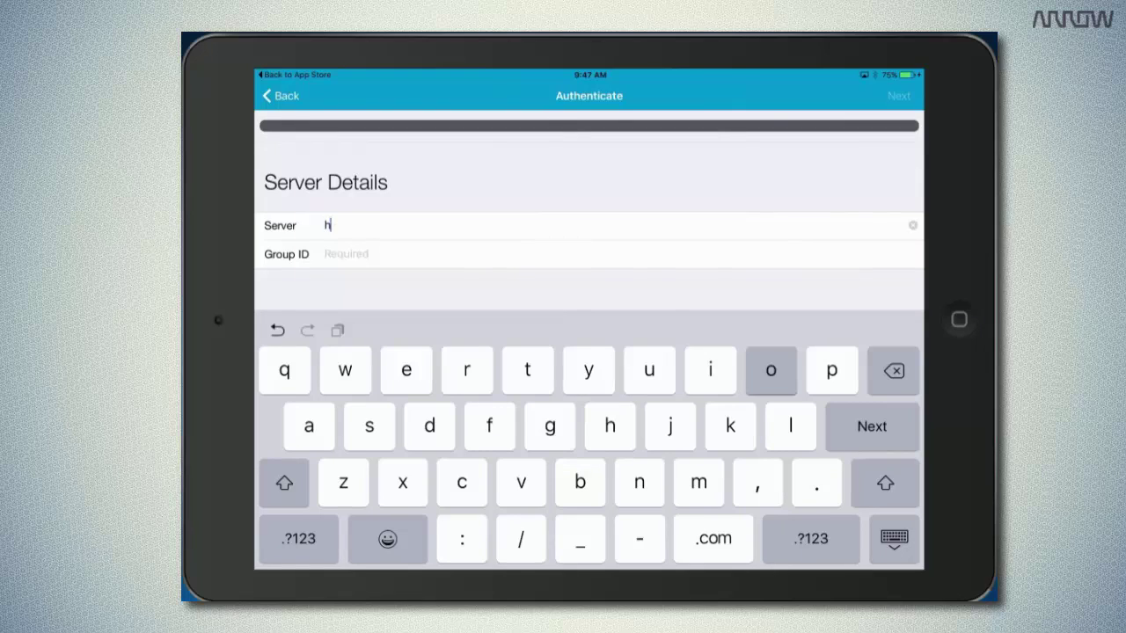
pyautogui.write('ol.')
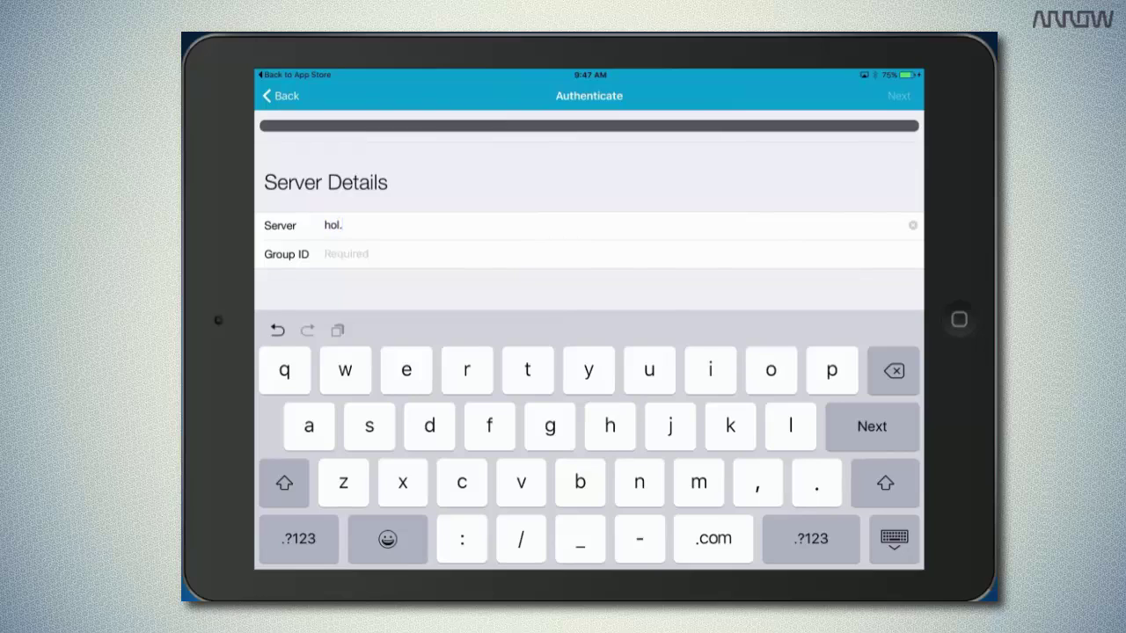
pyautogui.write('awmdm.com')
pyautogui.press('Return')
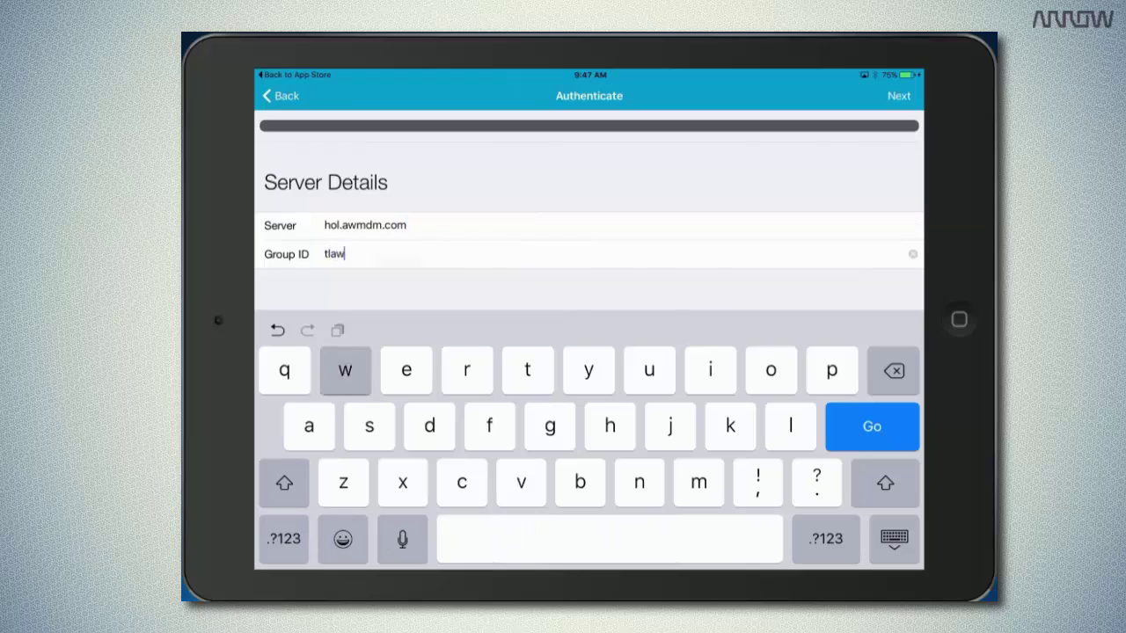
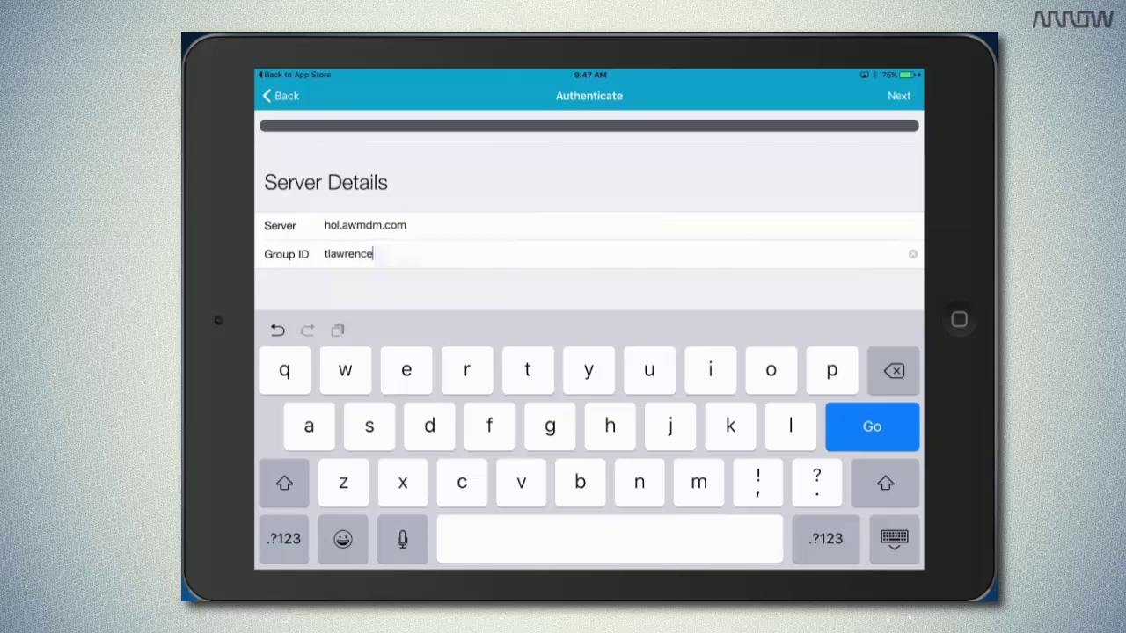
pyautogui.click(825, 538)
pyautogui.write('123')
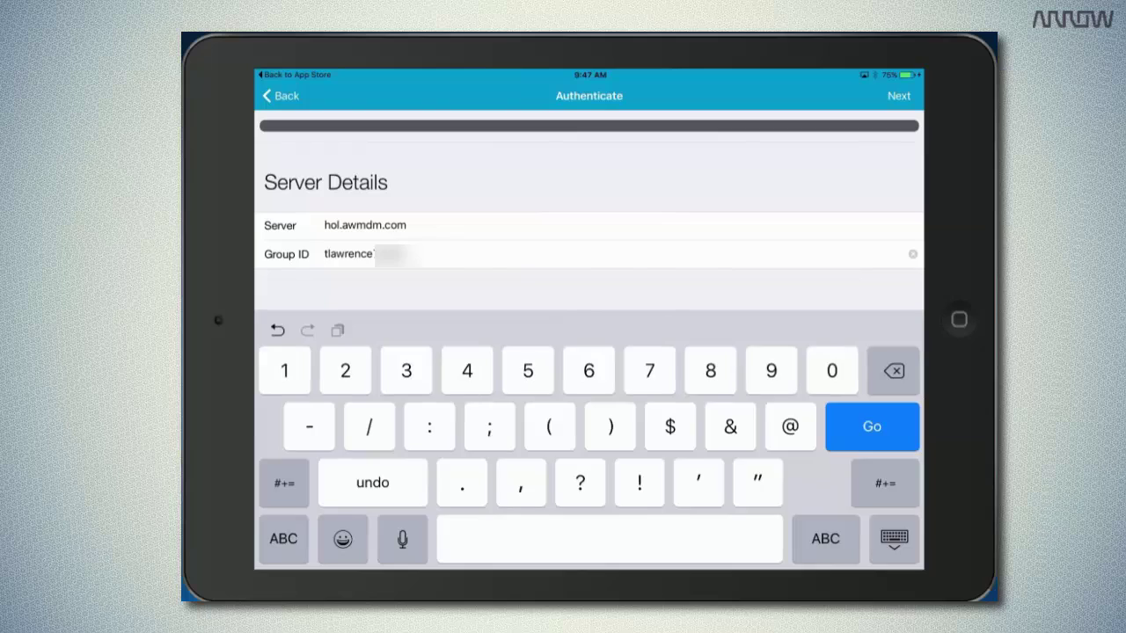
pyautogui.press('Return')
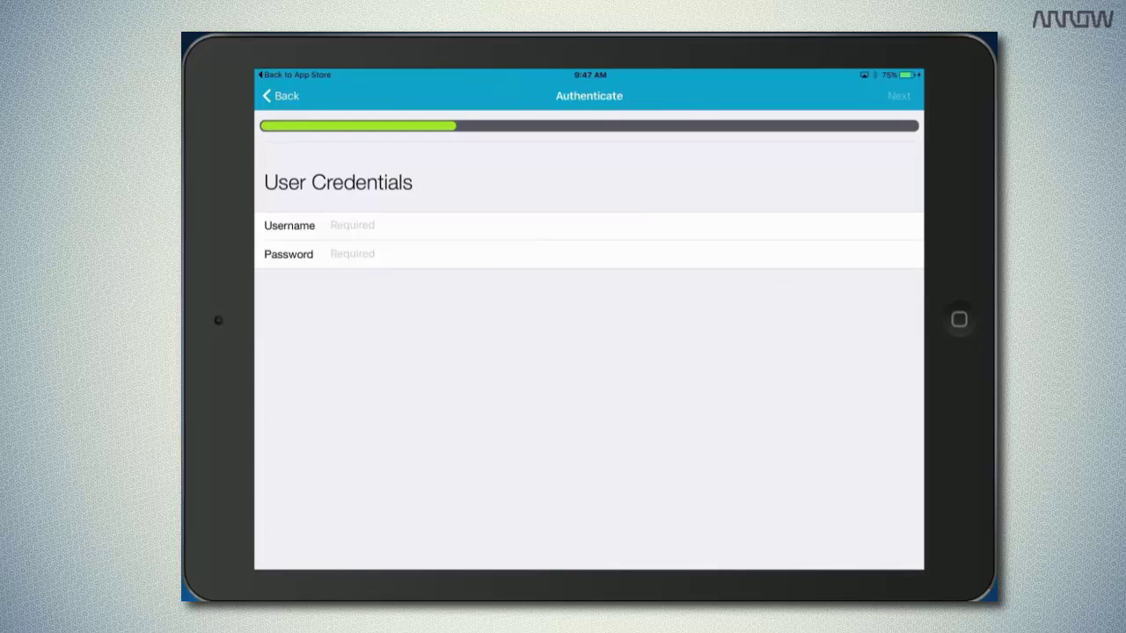
# Sign in to AirWatch Agent with the user's username and password.
pyautogui.click(331, 225)
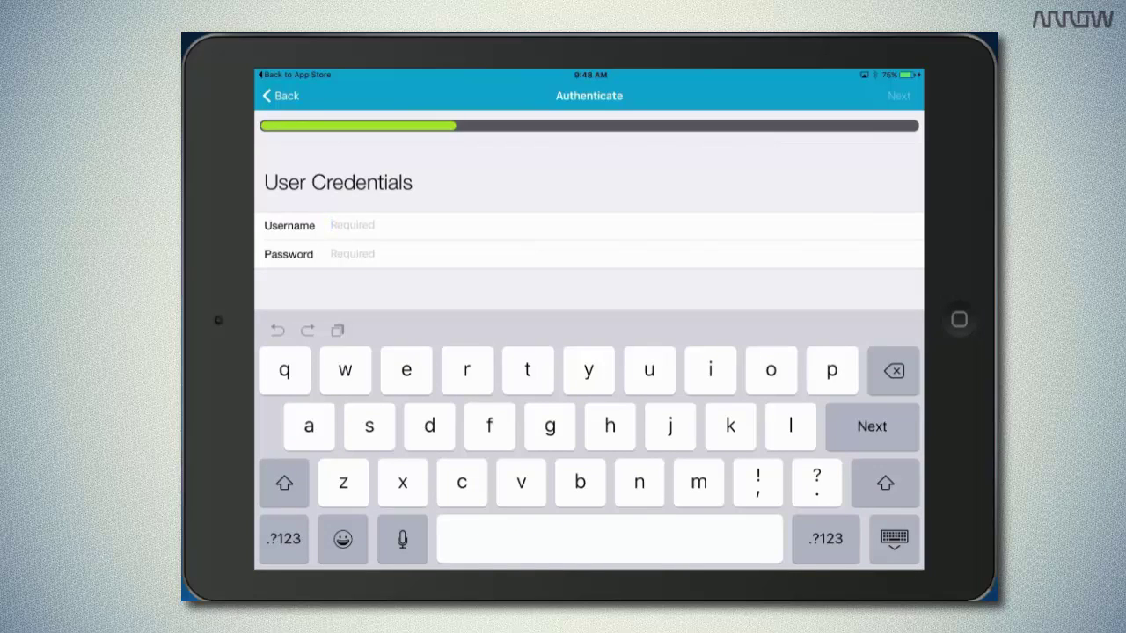
pyautogui.write('hsolo')
pyautogui.press('Return')
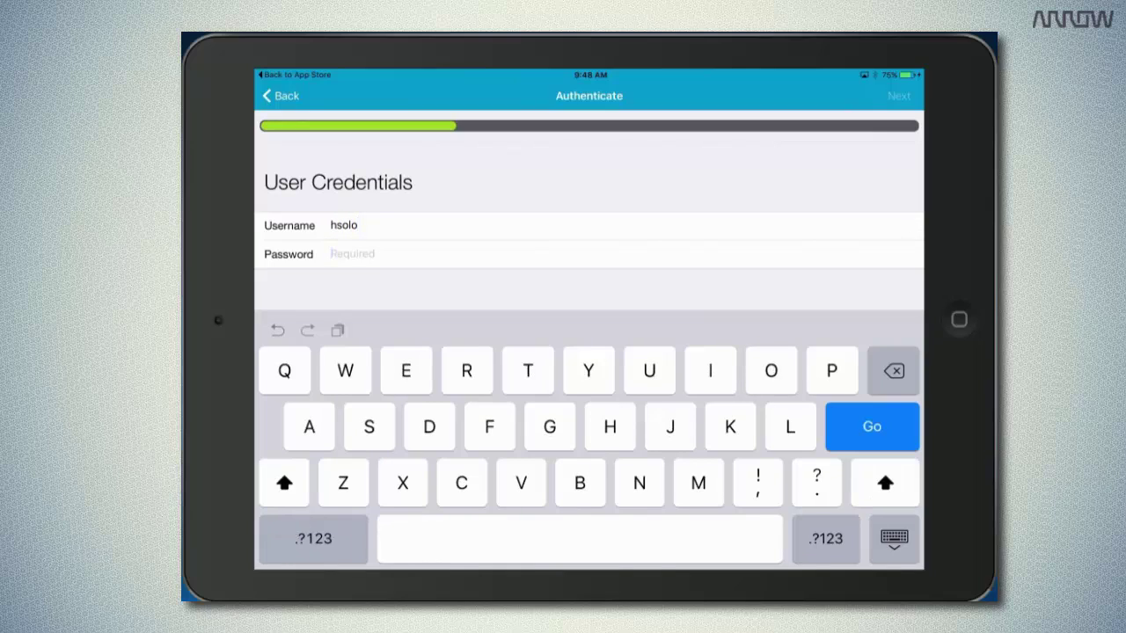
pyautogui.write('VM')
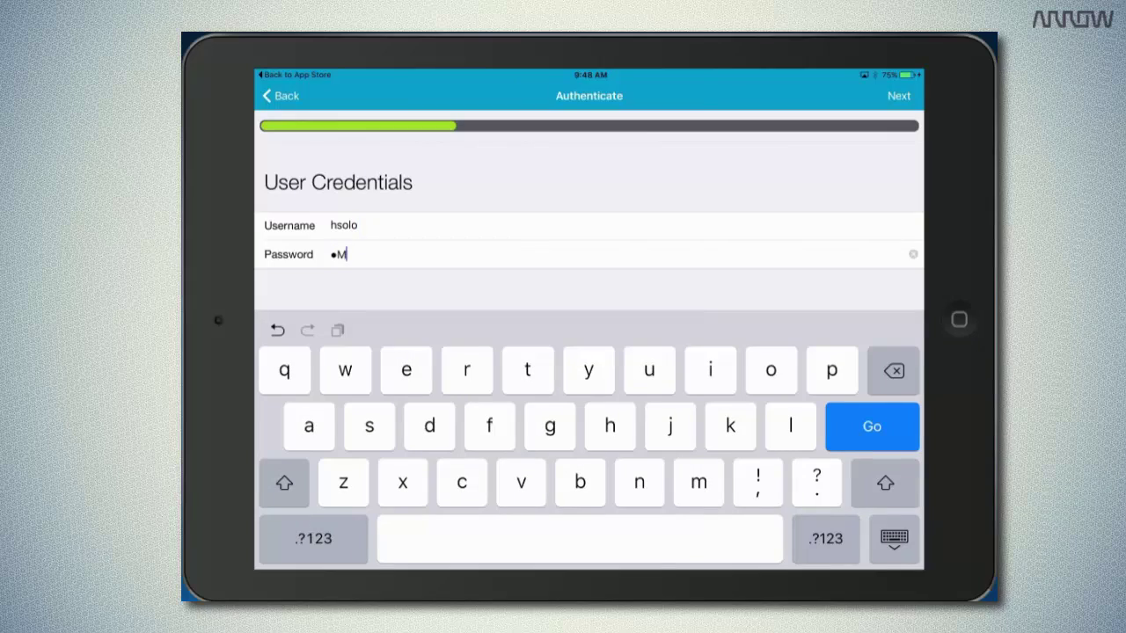
pyautogui.write('ware1!')
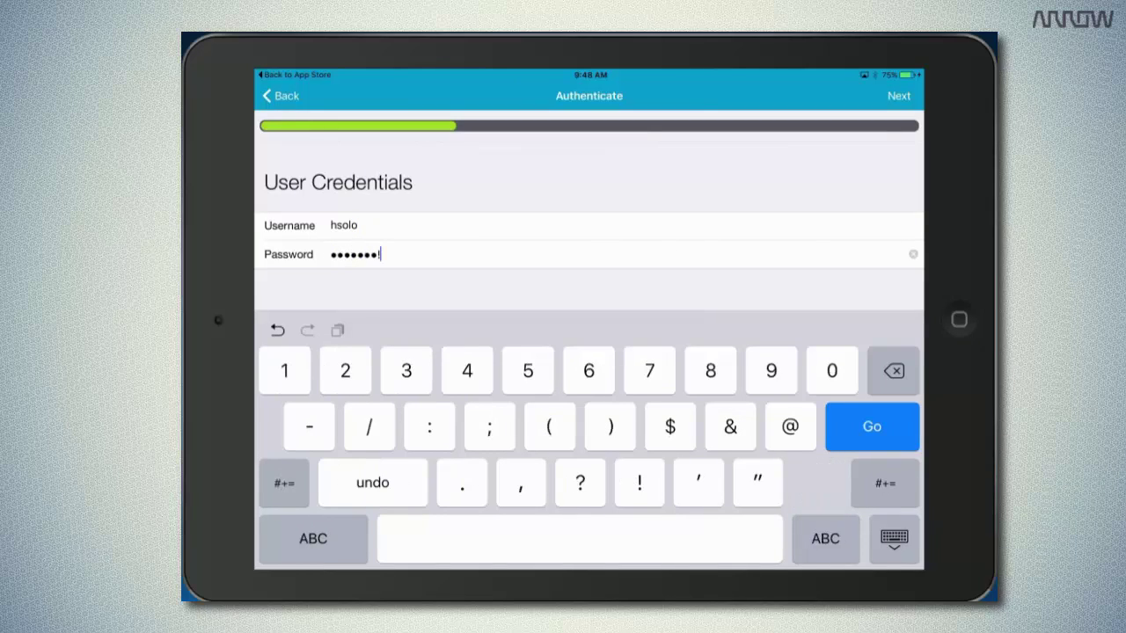
pyautogui.press('Return')
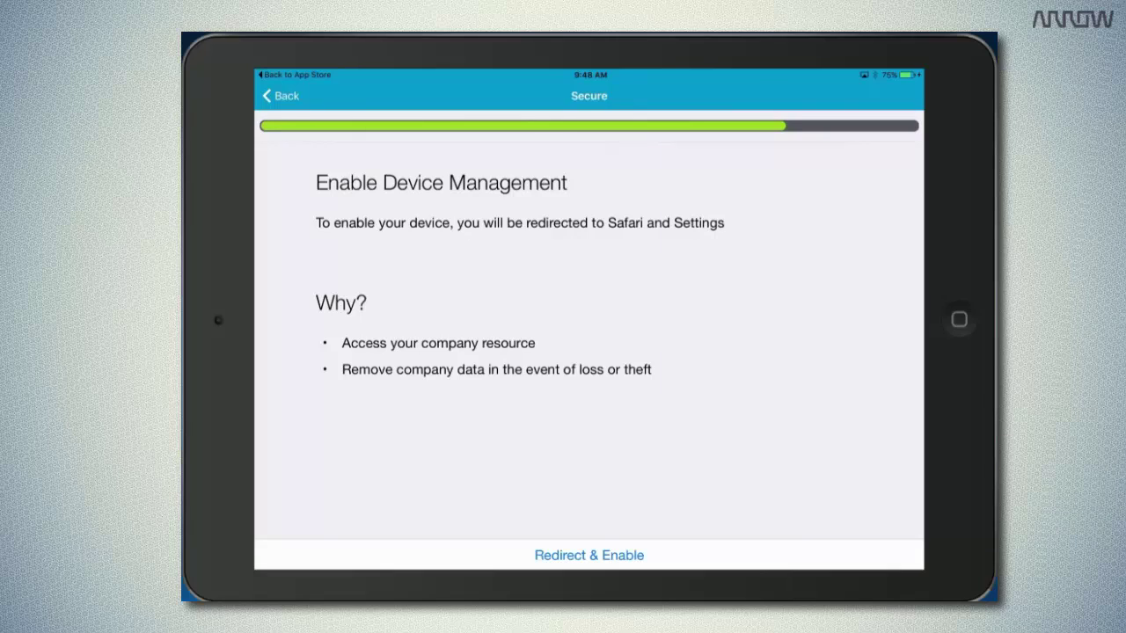
# Choose Redirect & Enable in AirWatch Agent so Safari passes enrollment to Settings' Install Profile screen.
pyautogui.click(588, 555)
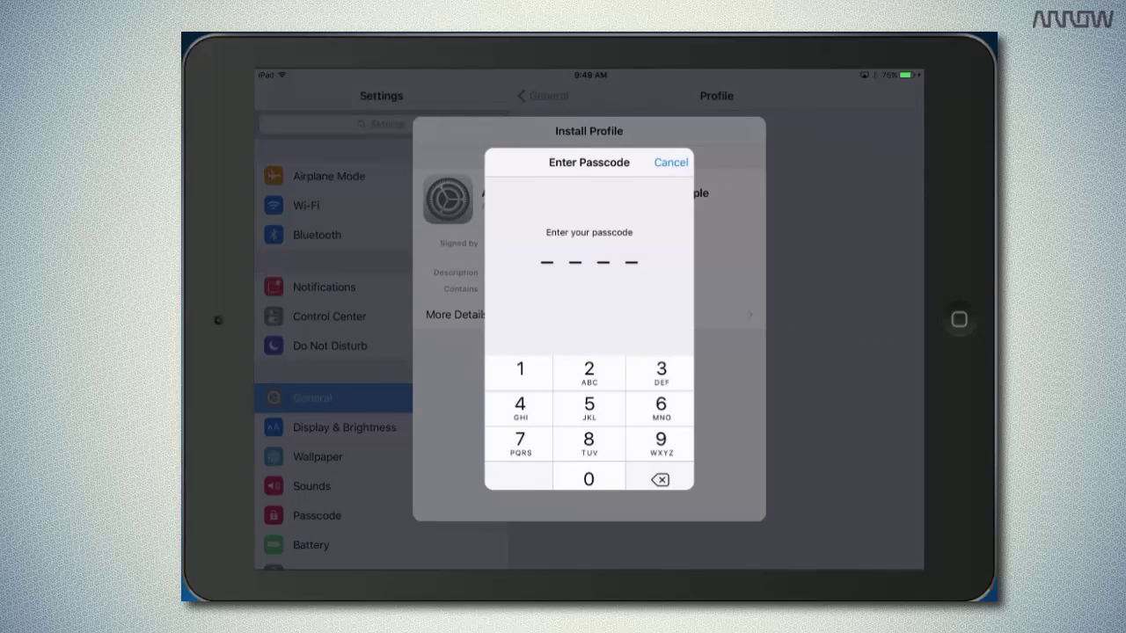
# Enter the device passcode, then install and trust the MDM Profile/V_3 enrollment profile.
pyautogui.write('1234')
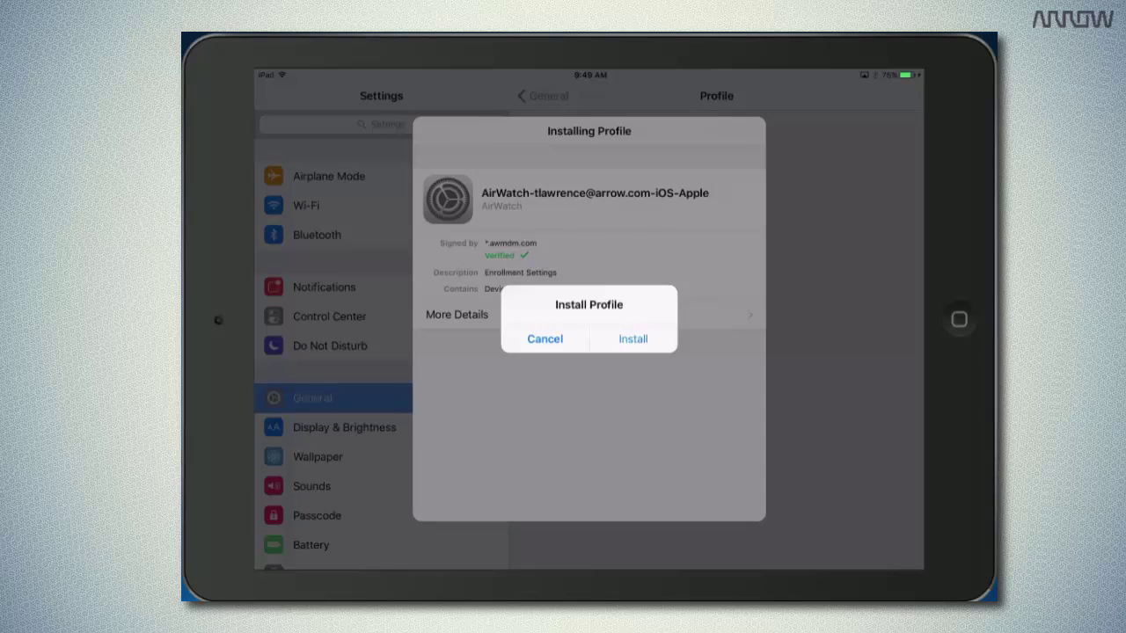
pyautogui.click(632, 338)
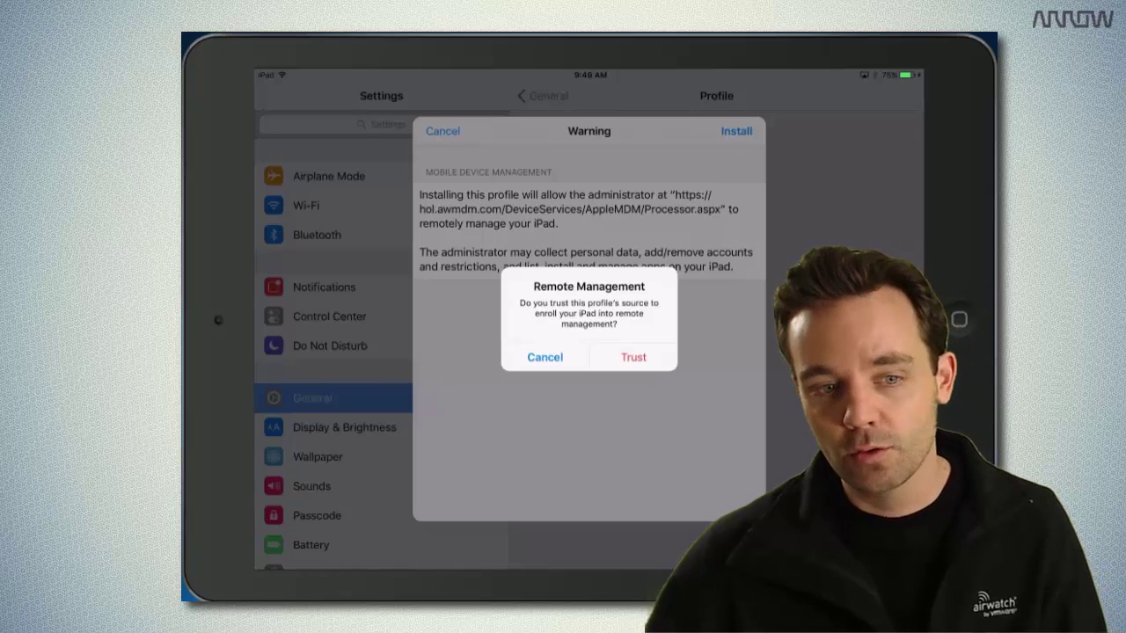
pyautogui.click(633, 357)
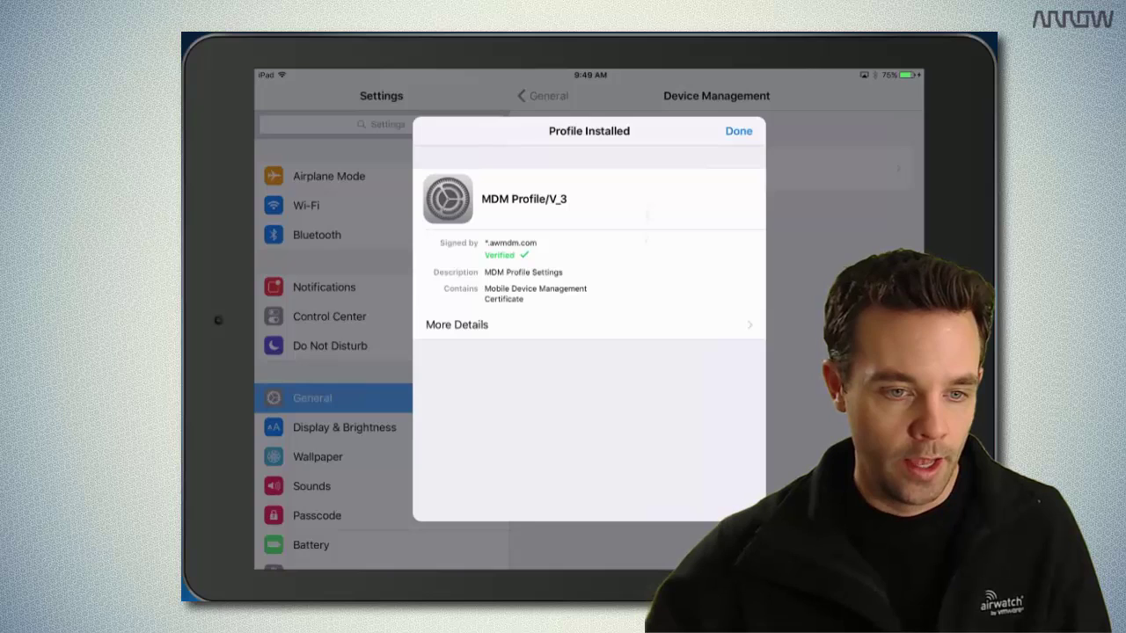
pyautogui.click(738, 130)
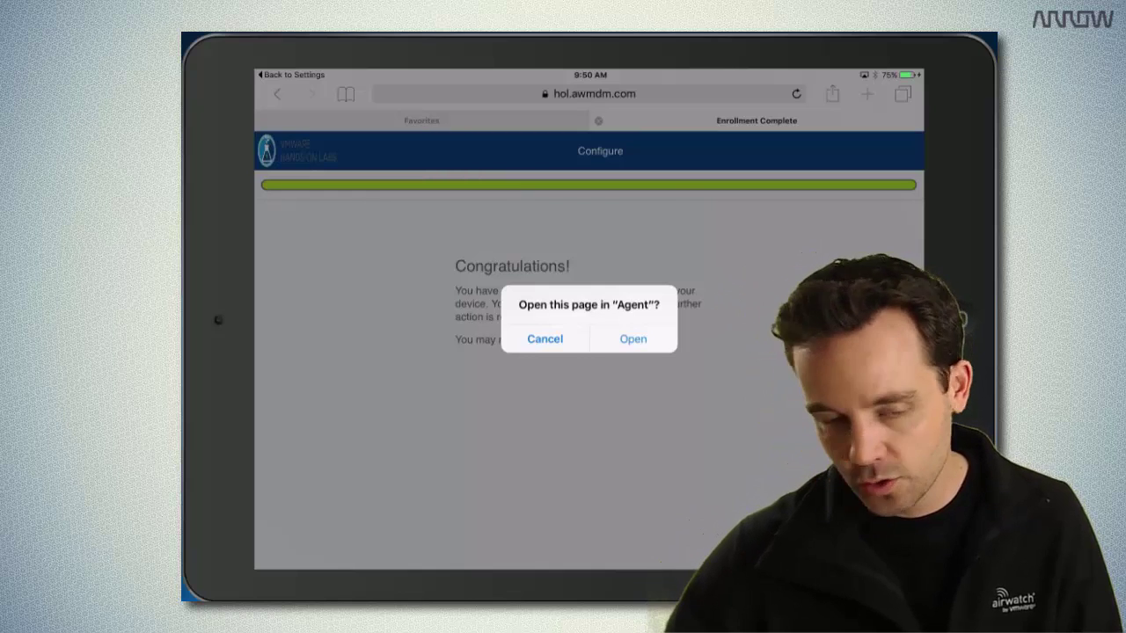
# Open the enrollment Congratulations page in AirWatch Agent to show the iPad as Device Enrolled.
pyautogui.click(632, 338)
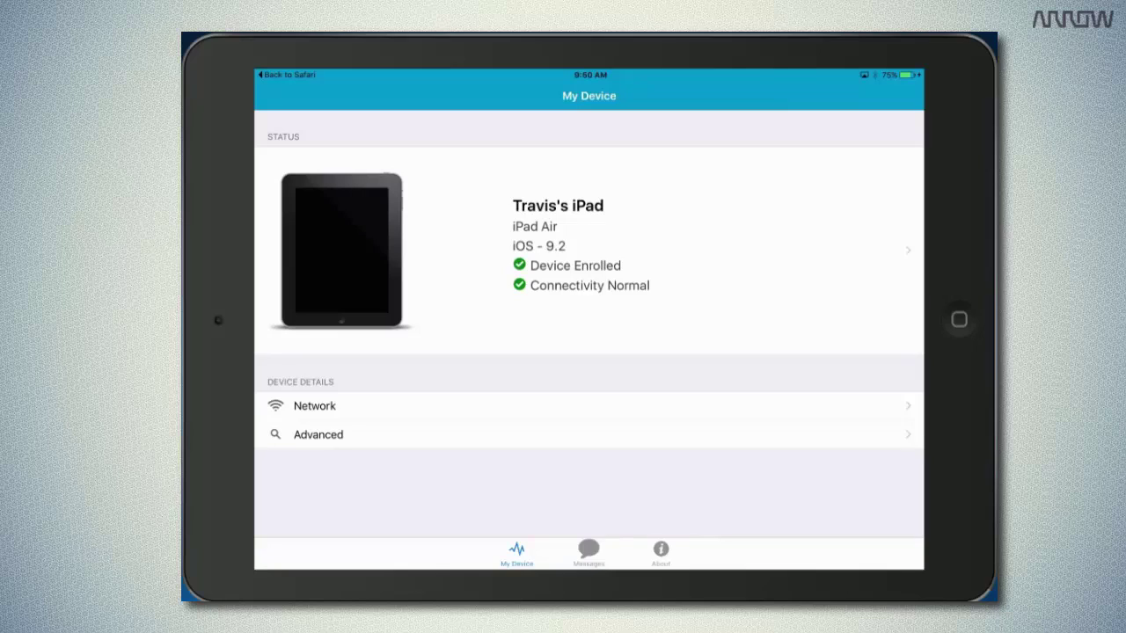
# Review the iPad's network details, then its battery, free memory and disk space under Advanced.
pyautogui.click(314, 405)
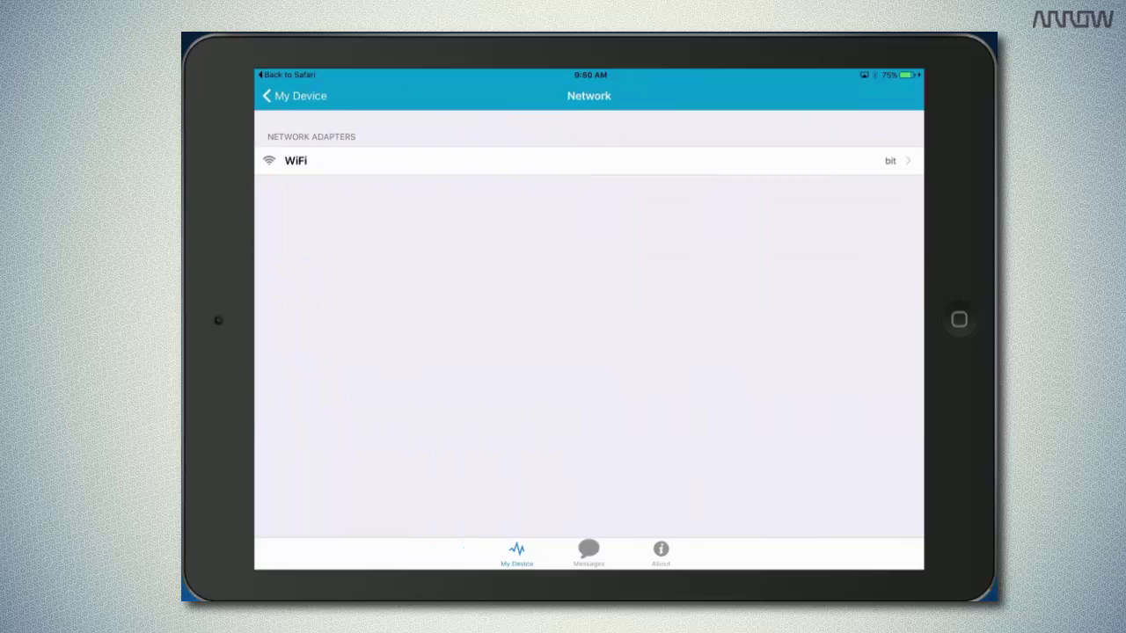
pyautogui.click(294, 95)
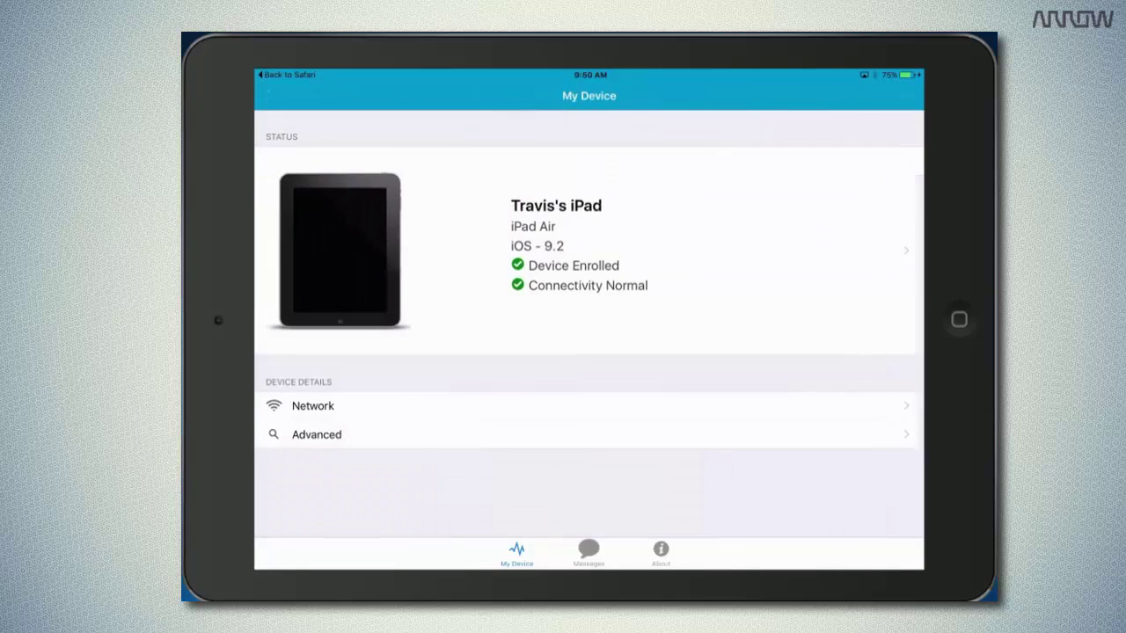
pyautogui.click(314, 435)
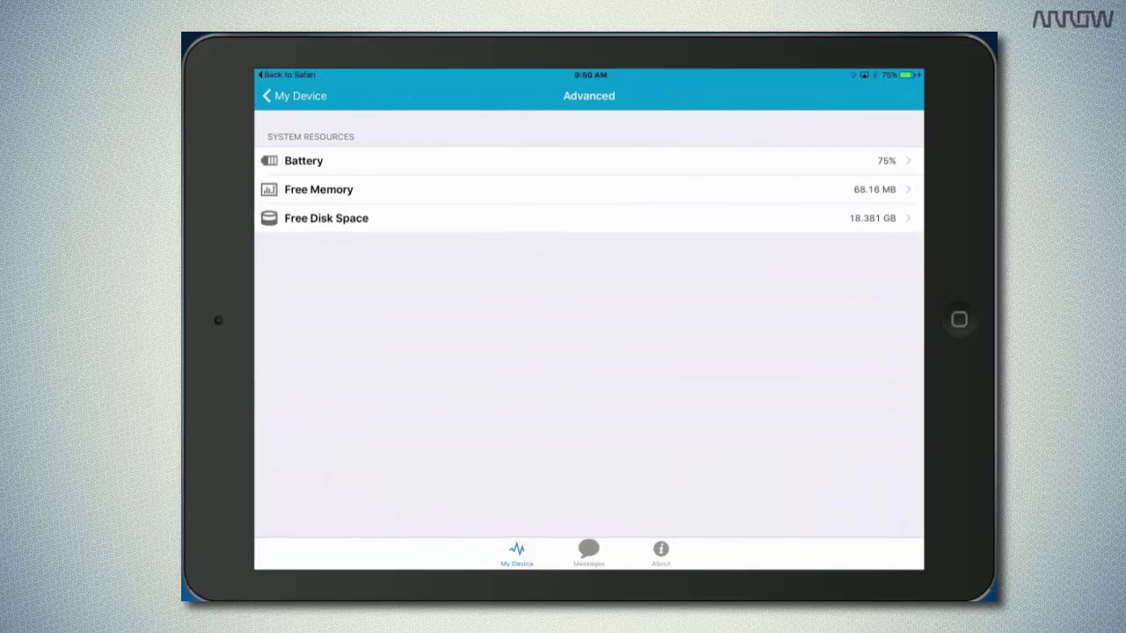
pyautogui.click(294, 95)
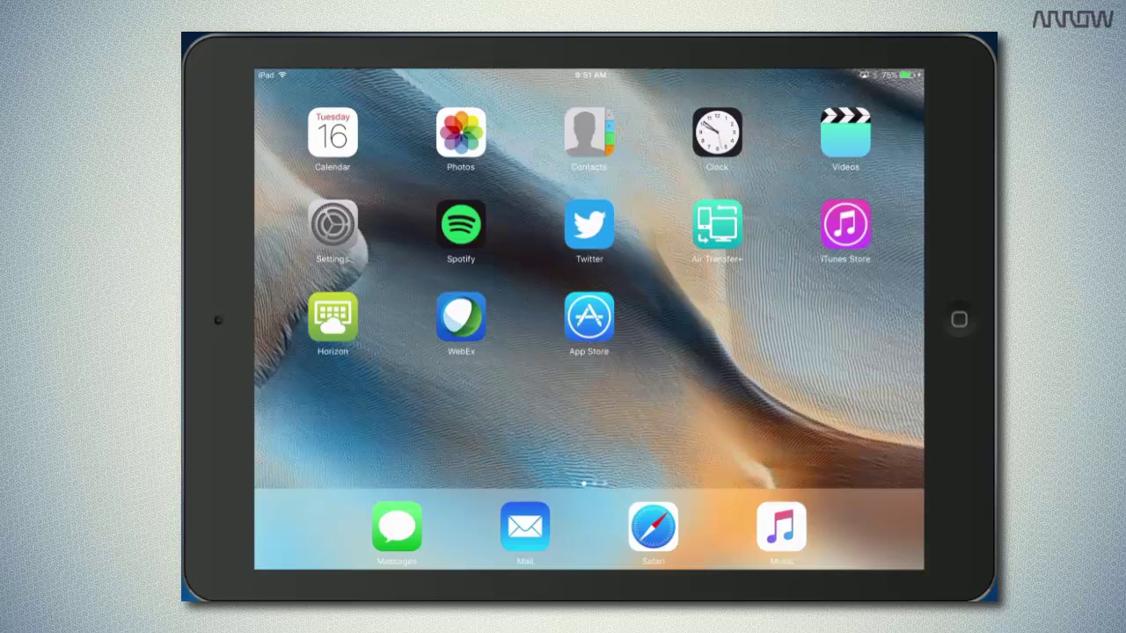
# Mark the home-screen gaps where Camera, FaceTime and Photo Booth are missing.
pyautogui.moveTo(670, 357); pyautogui.dragTo(904, 358)
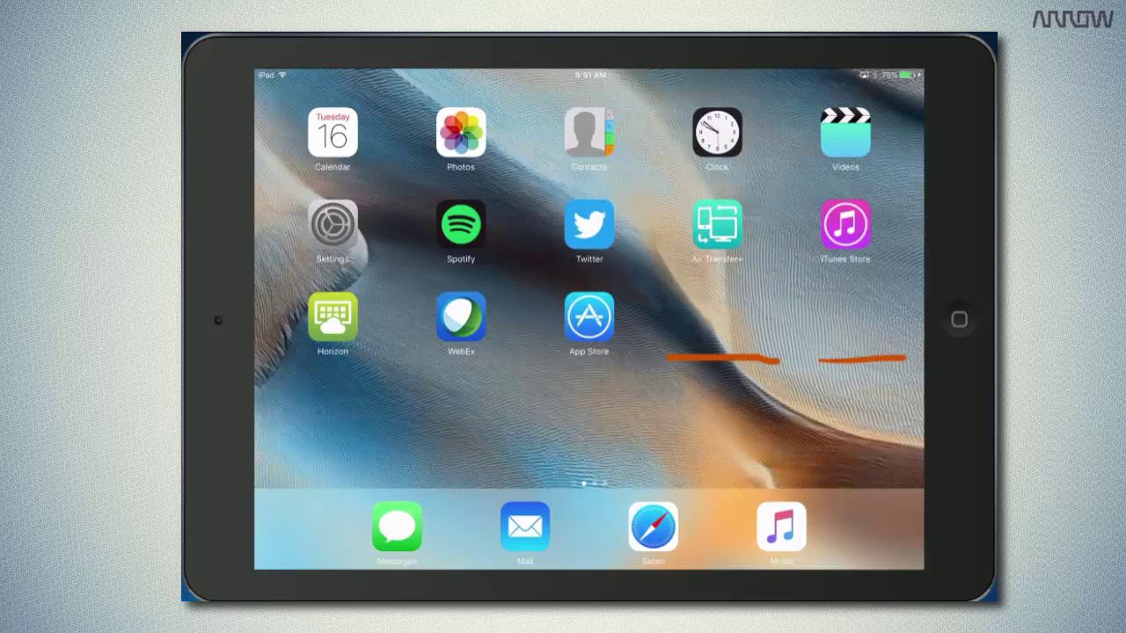
pyautogui.moveTo(306, 449); pyautogui.dragTo(368, 448)
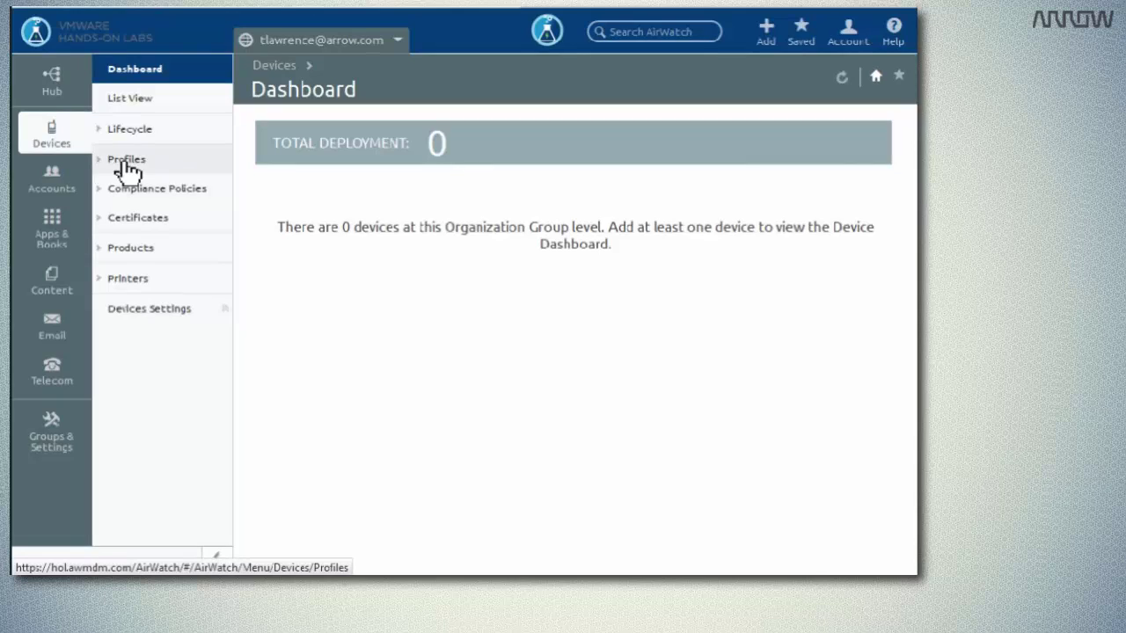
# Show Profiles List View and inspect the No iOS Camera restrictions profile, cancelling without changes.
pyautogui.click(125, 160)
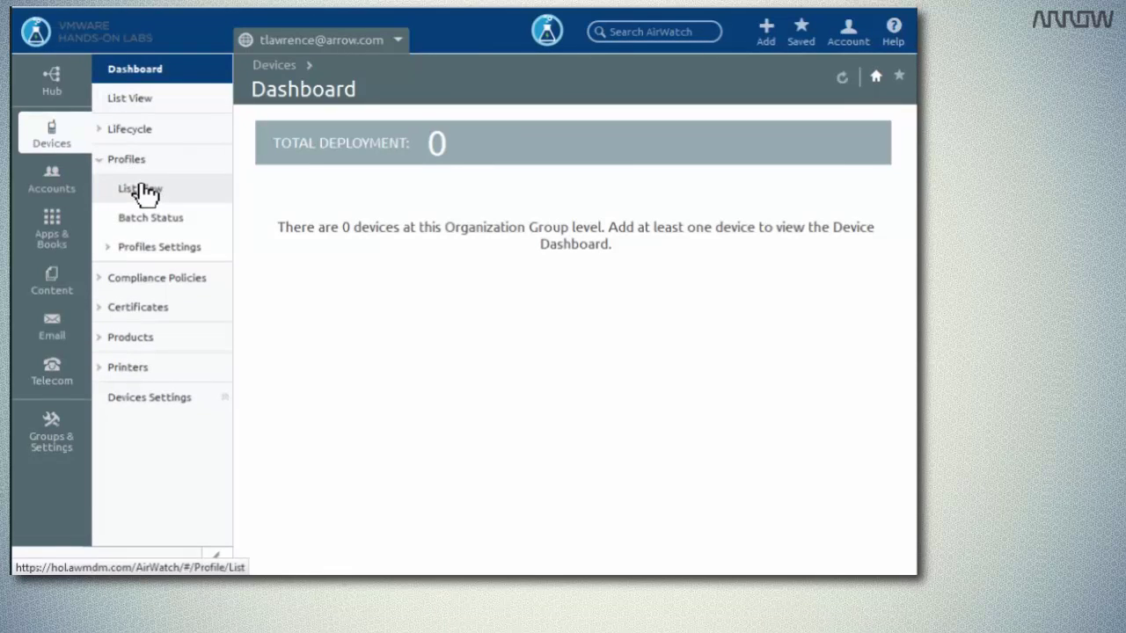
pyautogui.click(141, 190)
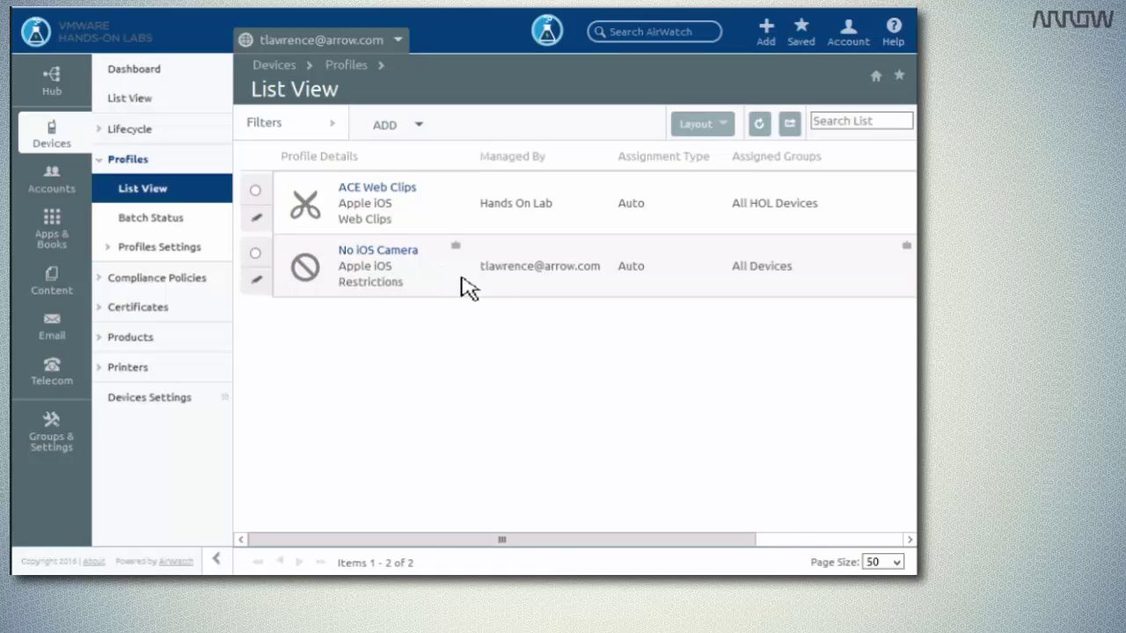
pyautogui.moveTo(616, 542); pyautogui.dragTo(841, 557)
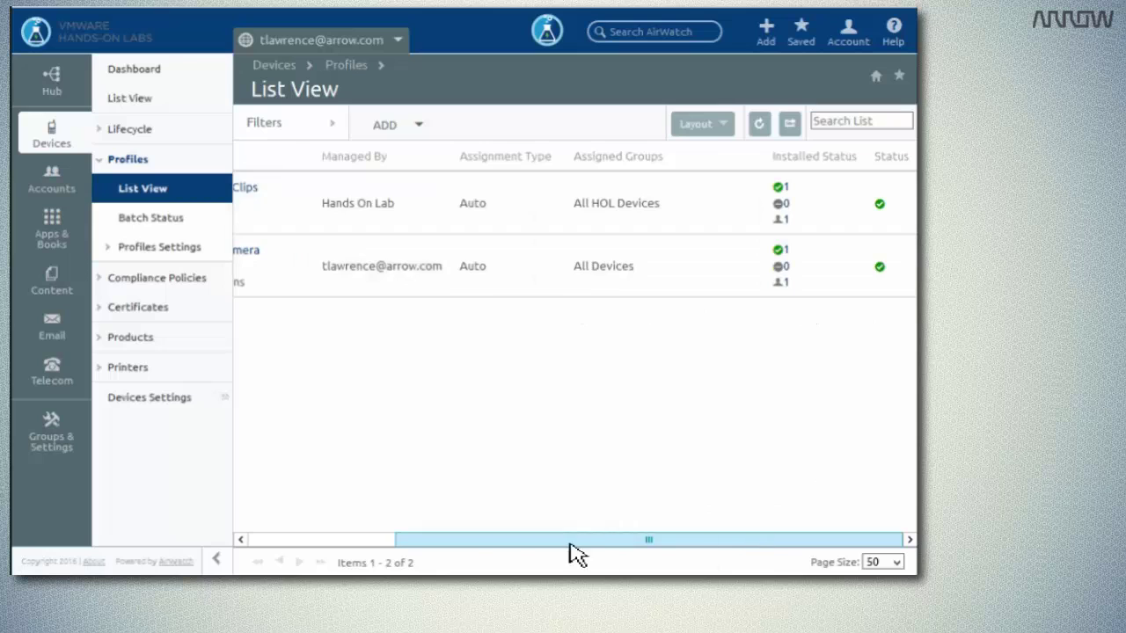
pyautogui.moveTo(569, 547); pyautogui.dragTo(416, 542)
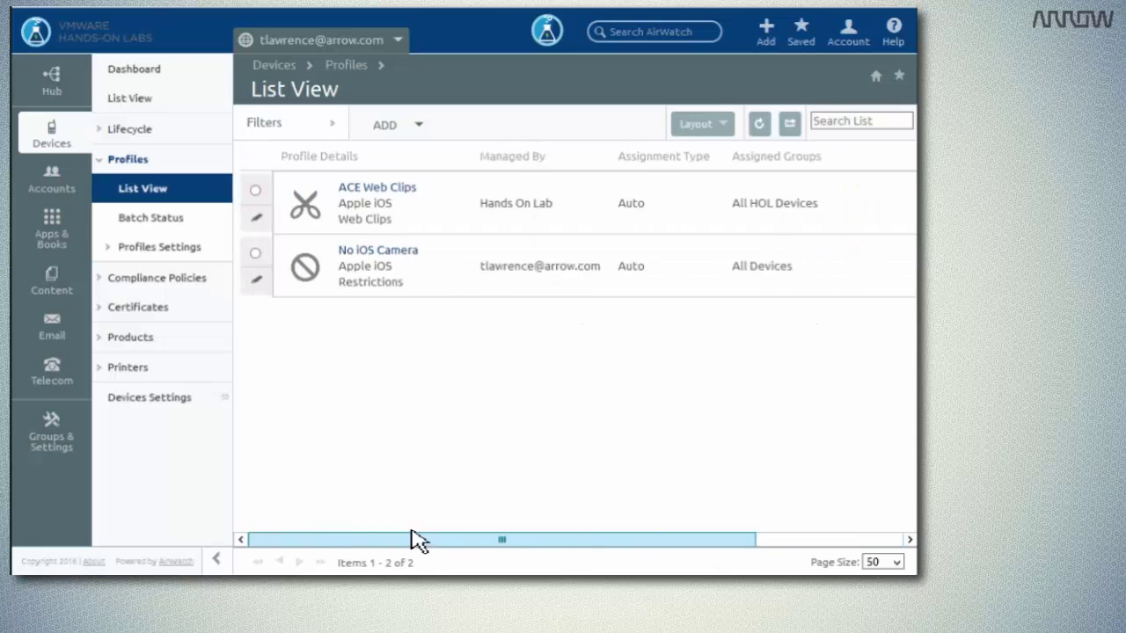
pyautogui.click(406, 258)
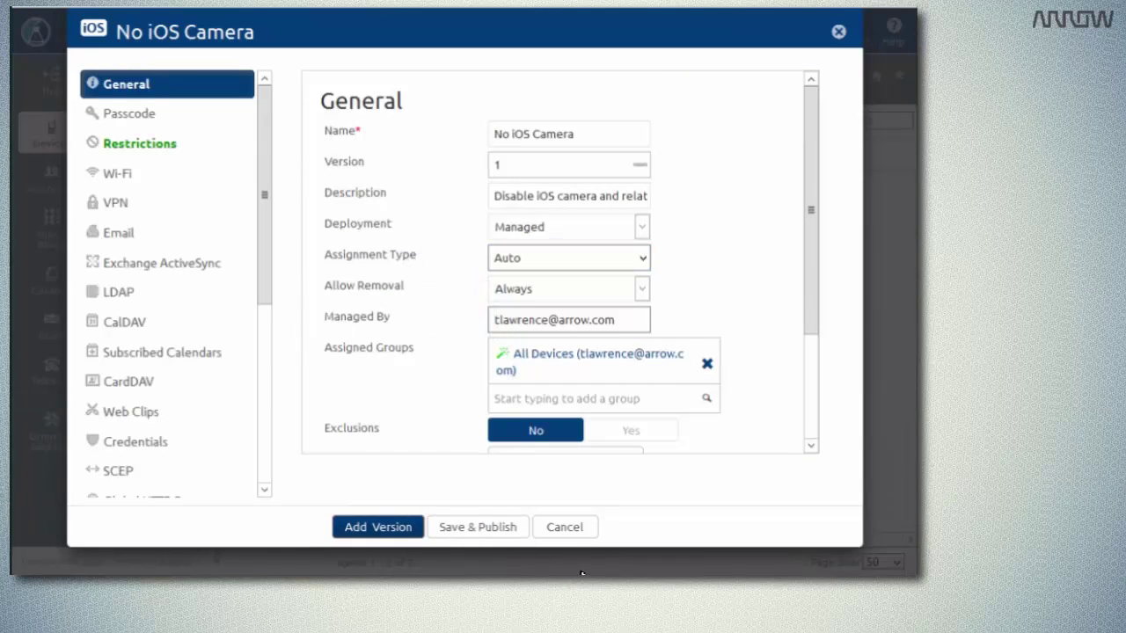
pyautogui.click(566, 528)
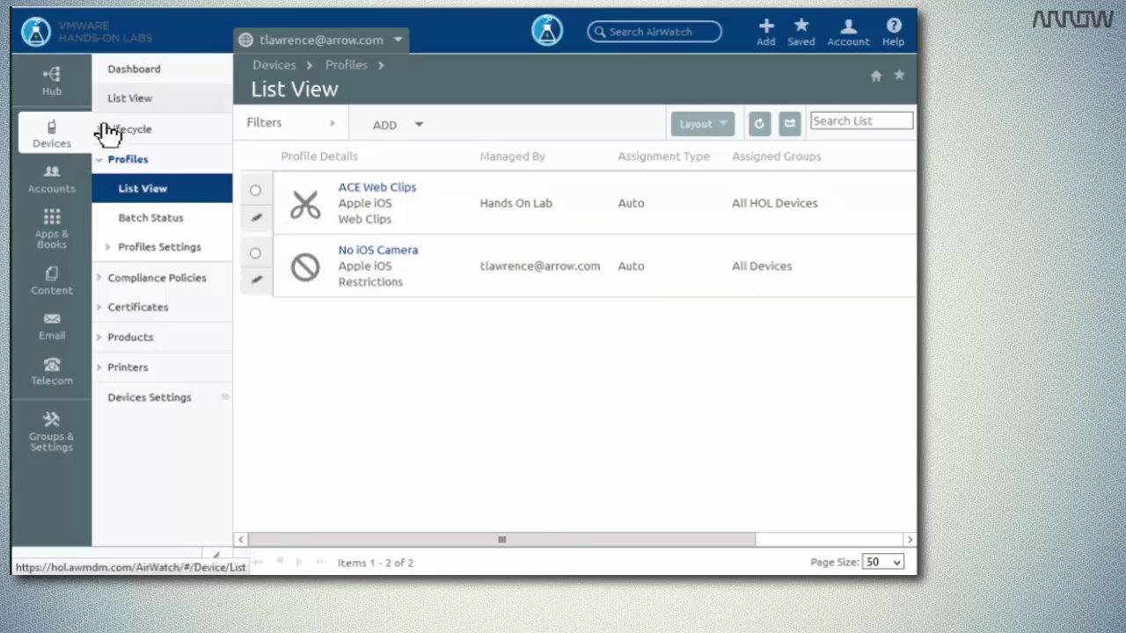
# Show Devices List View and scroll to check the iPad's Enrollment and Compliance Status.
pyautogui.click(141, 100)
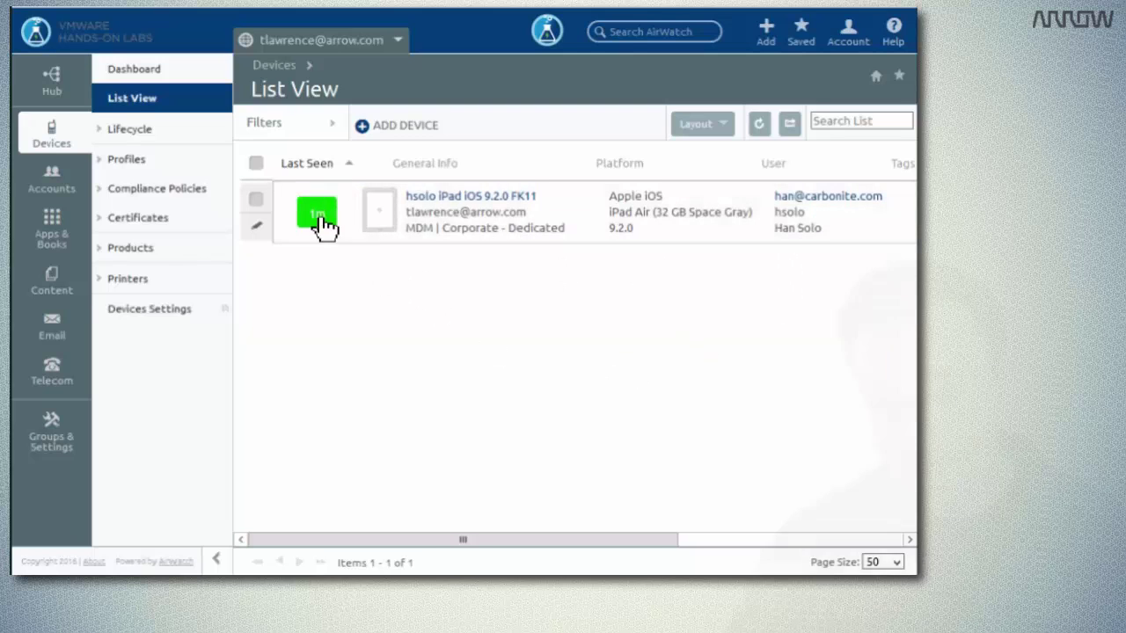
pyautogui.moveTo(618, 550); pyautogui.dragTo(818, 550)
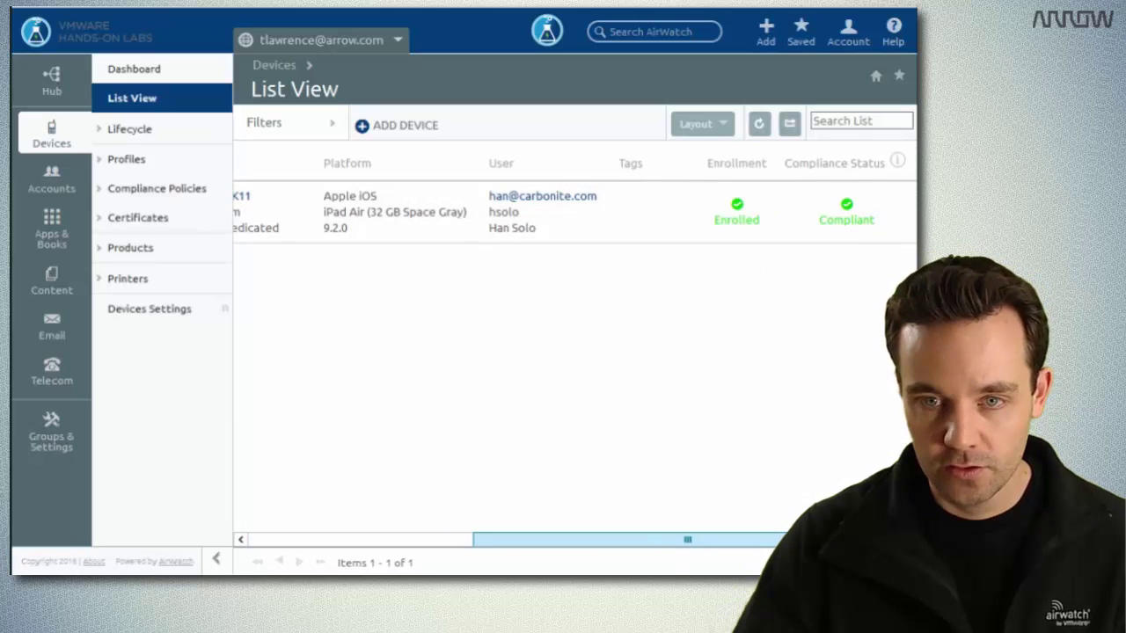
pyautogui.moveTo(581, 543); pyautogui.dragTo(457, 541)
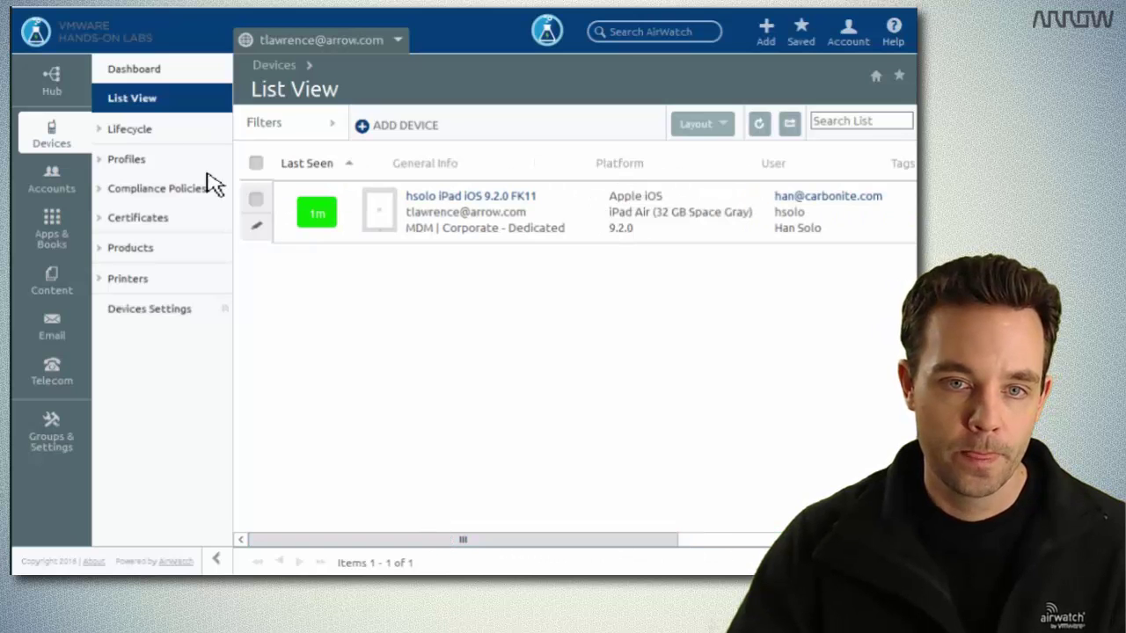
pyautogui.click(139, 72)
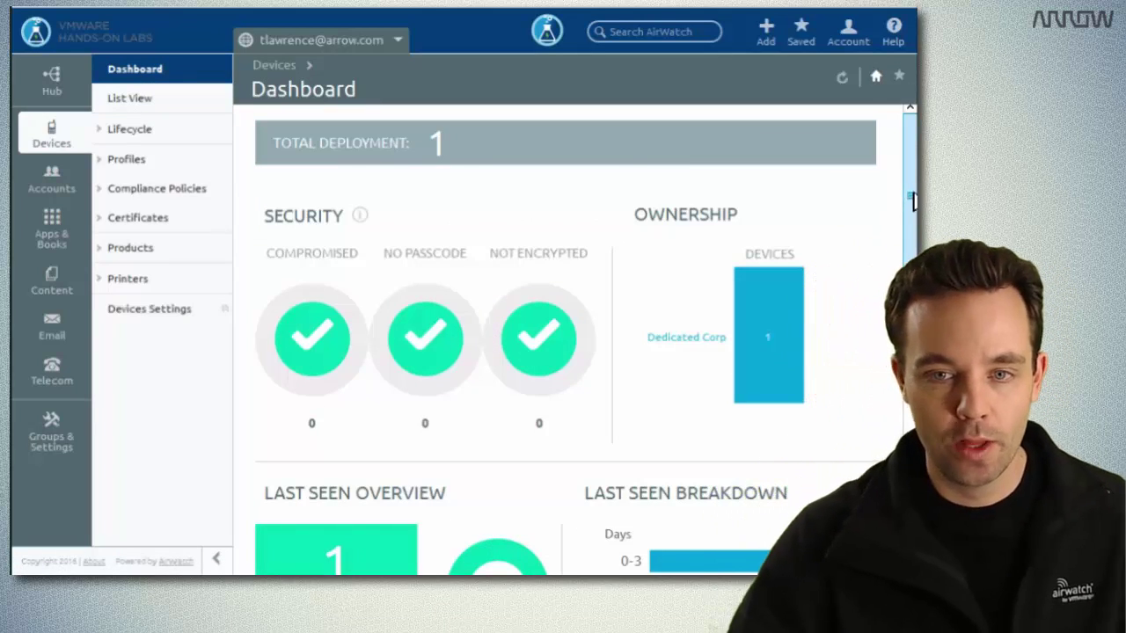
pyautogui.scroll(-3, 905, 215)
pyautogui.scroll(3, 905, 216)
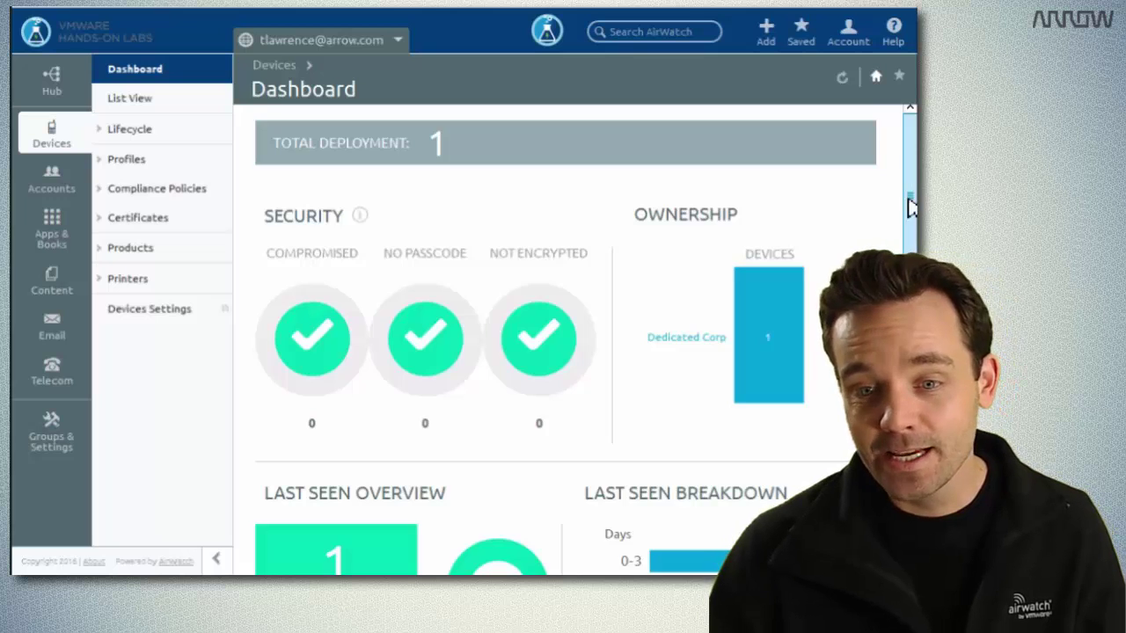
pyautogui.scroll(-3, 892, 237)
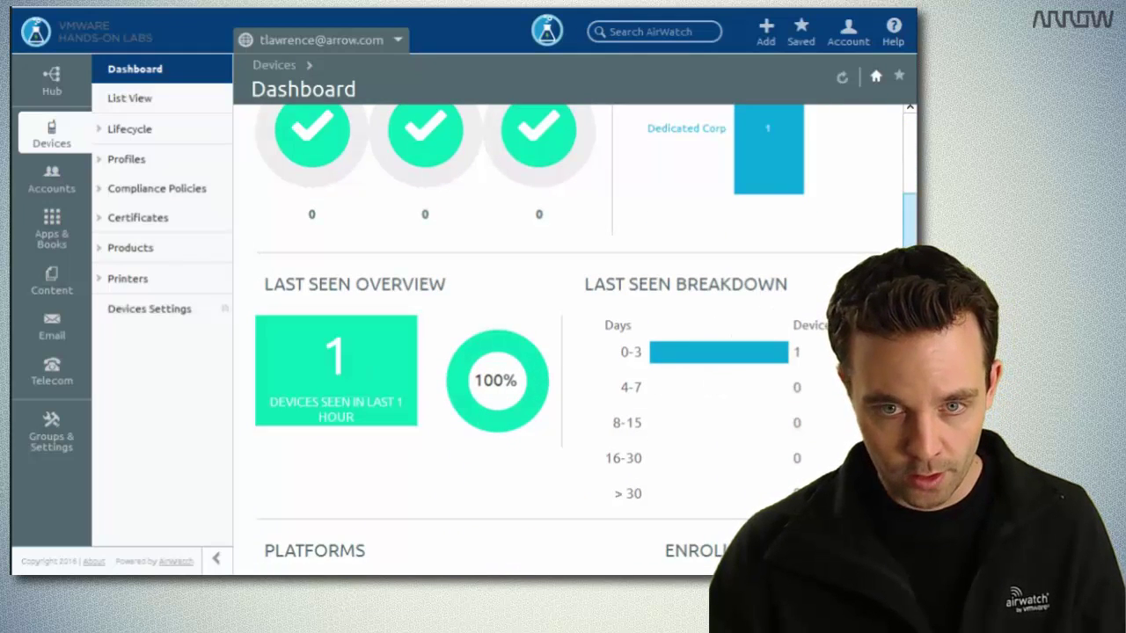
pyautogui.scroll(-5, 527, 352)
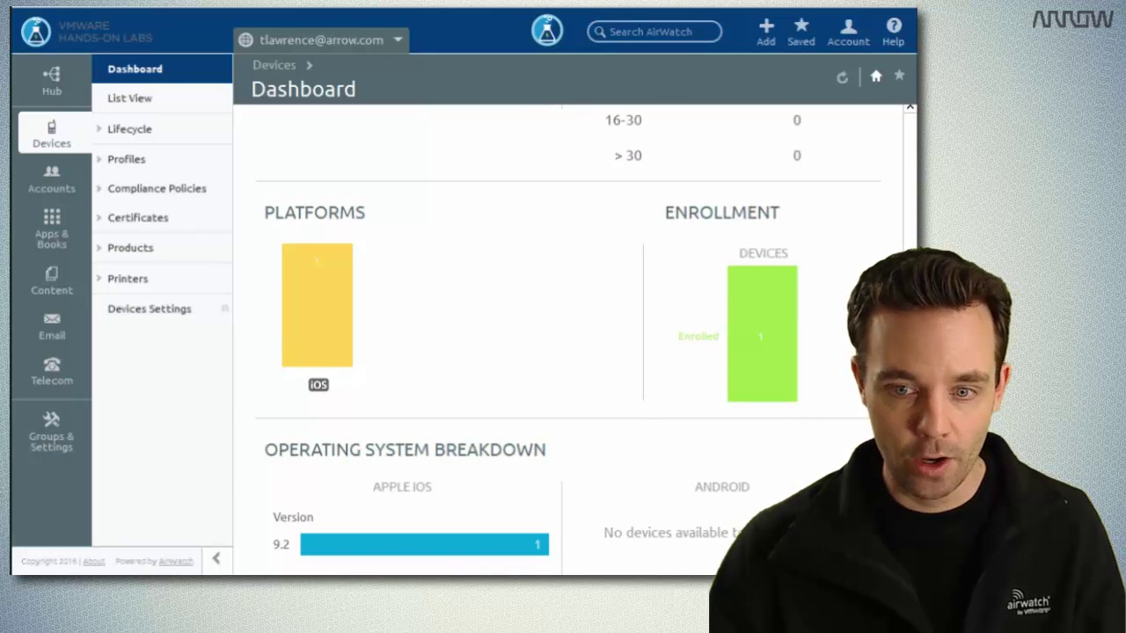
pyautogui.scroll(-2, 568, 330)
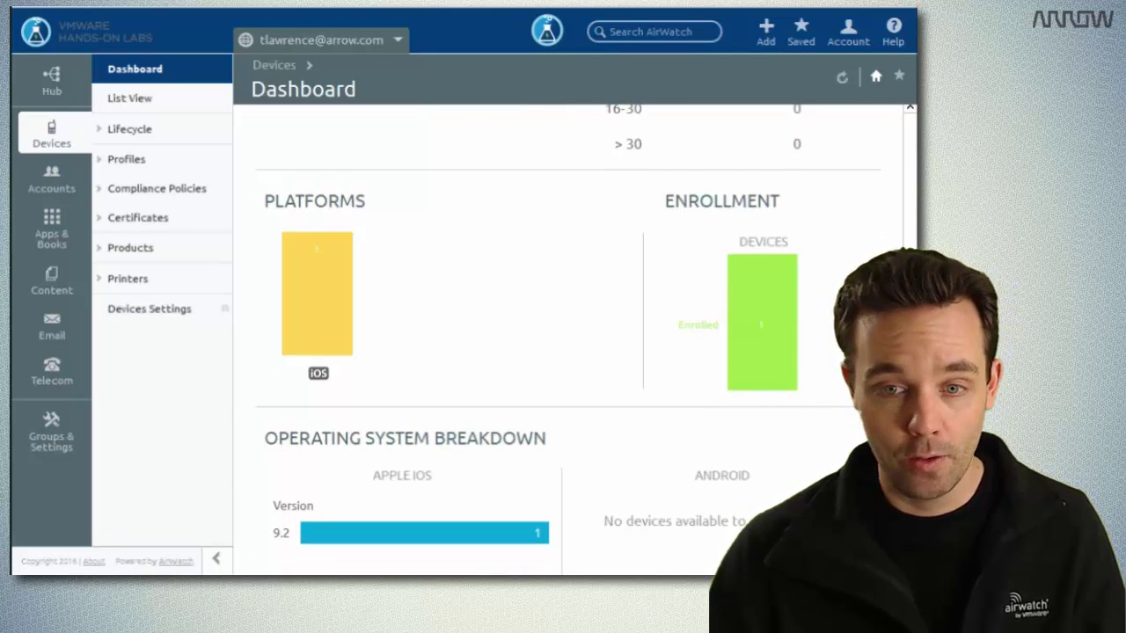
pyautogui.scroll(-2, 568, 330)
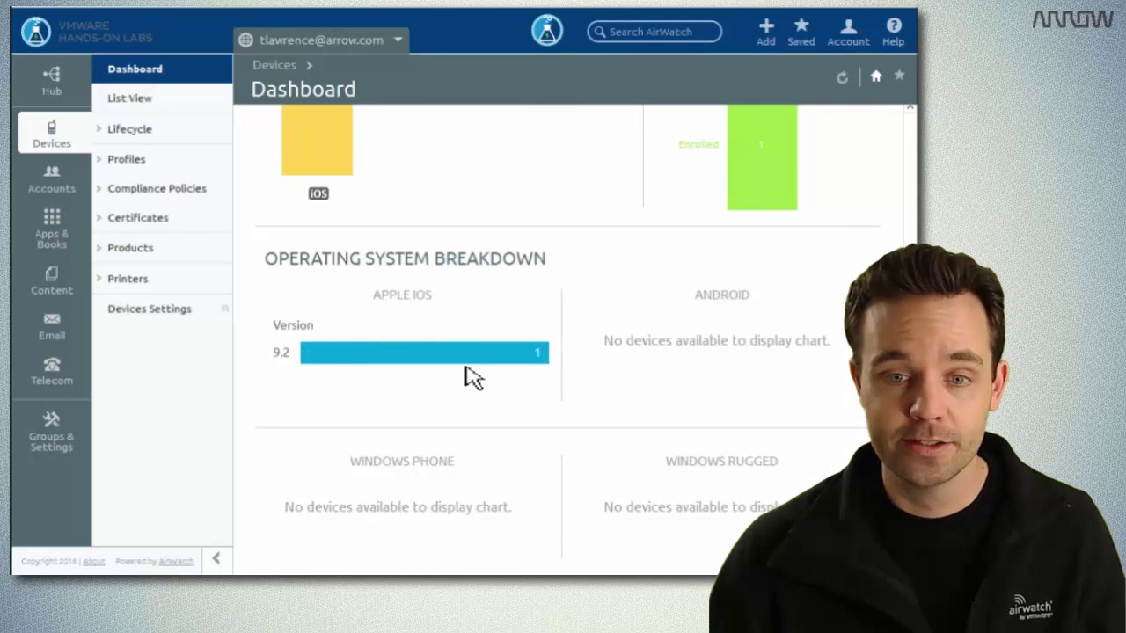
pyautogui.moveTo(547, 353)
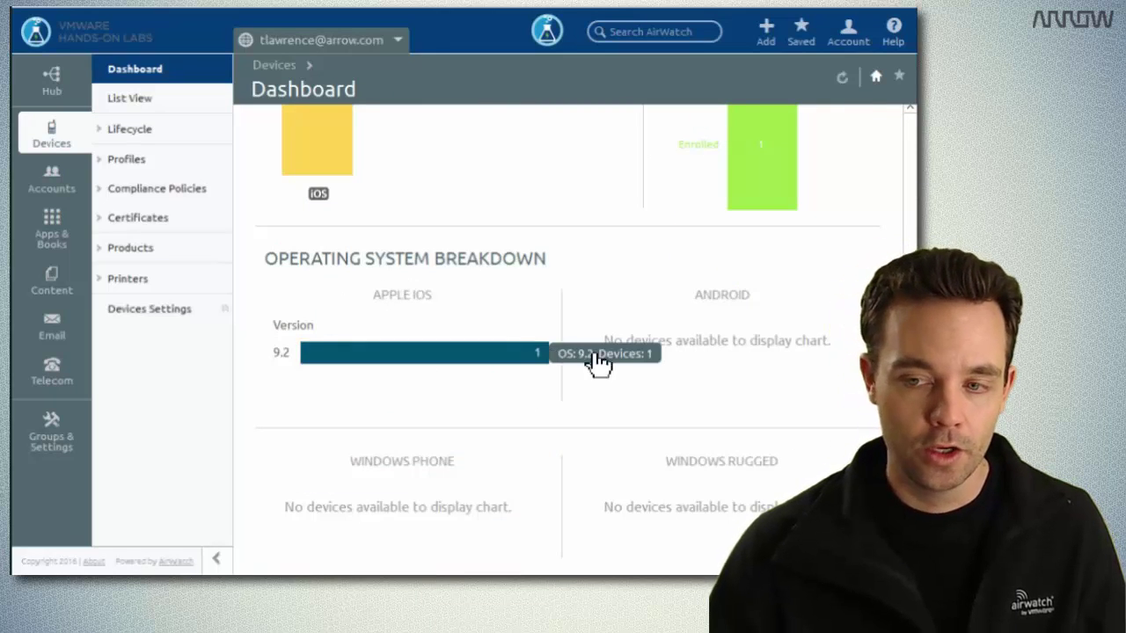
pyautogui.scroll(15, 911, 143)
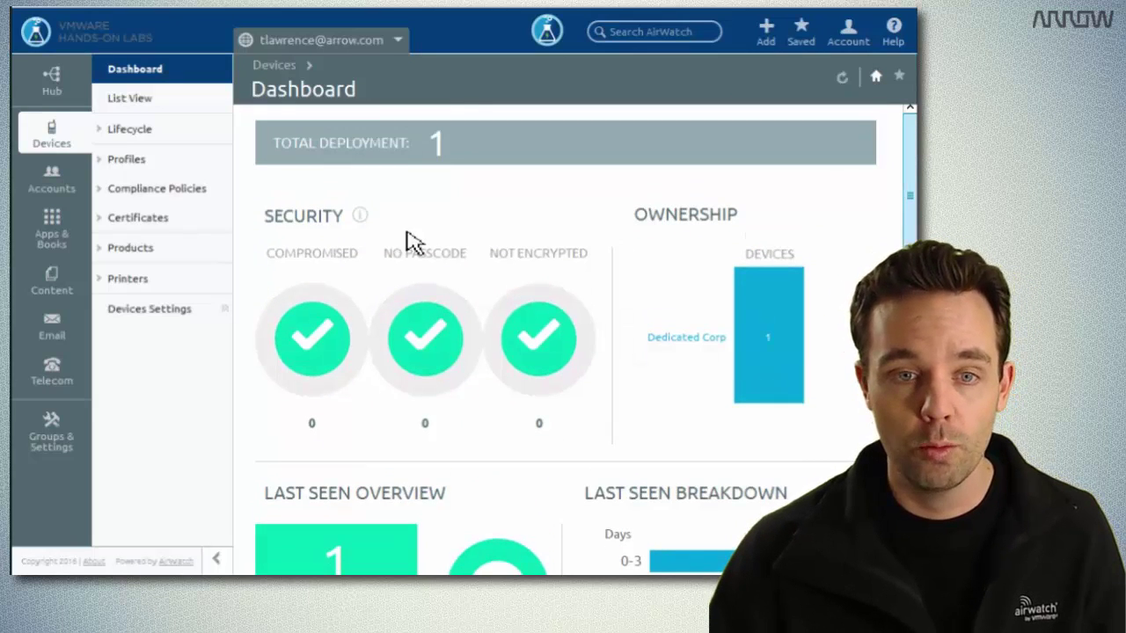
pyautogui.click(148, 165)
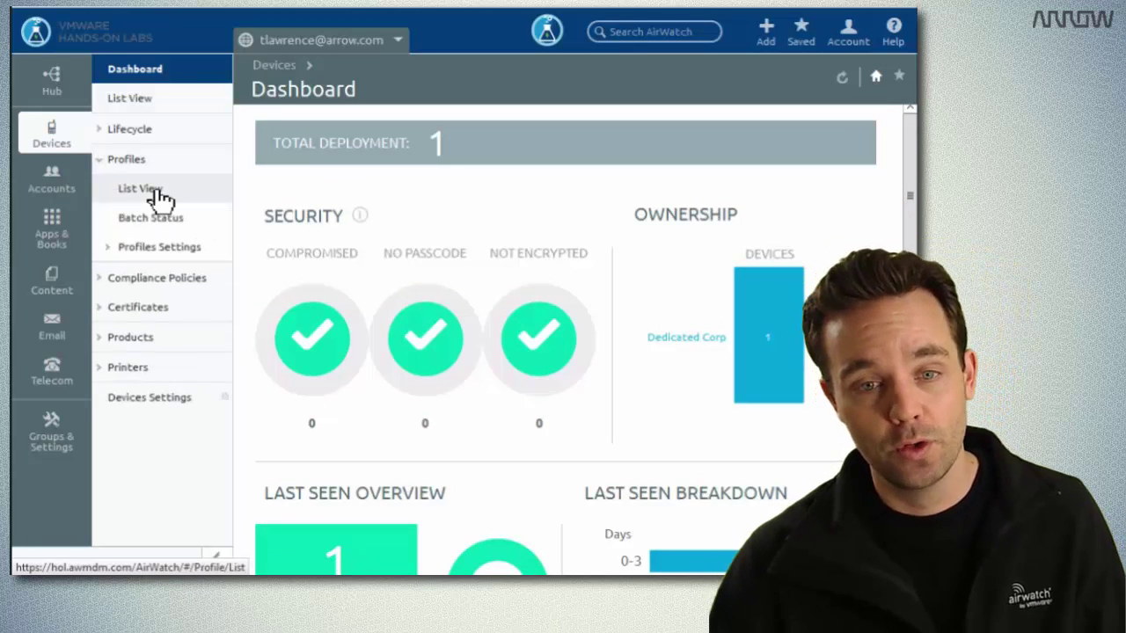
# Deactivate the No iOS Camera profile via More > Activate/Deactivate and confirm with OK.
pyautogui.click(158, 195)
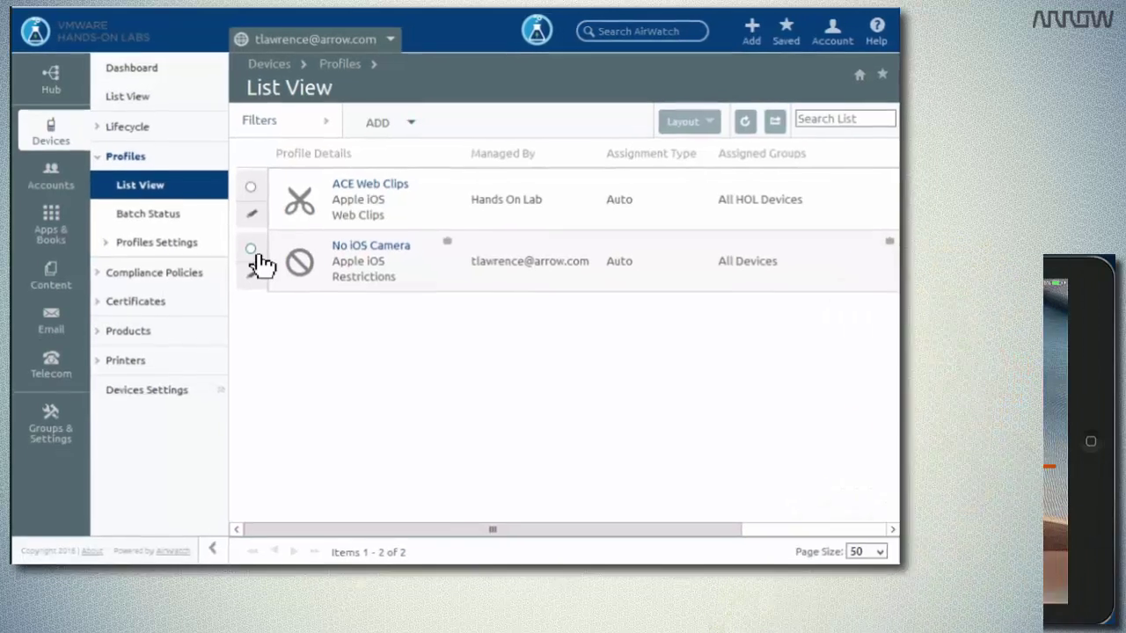
pyautogui.click(251, 250)
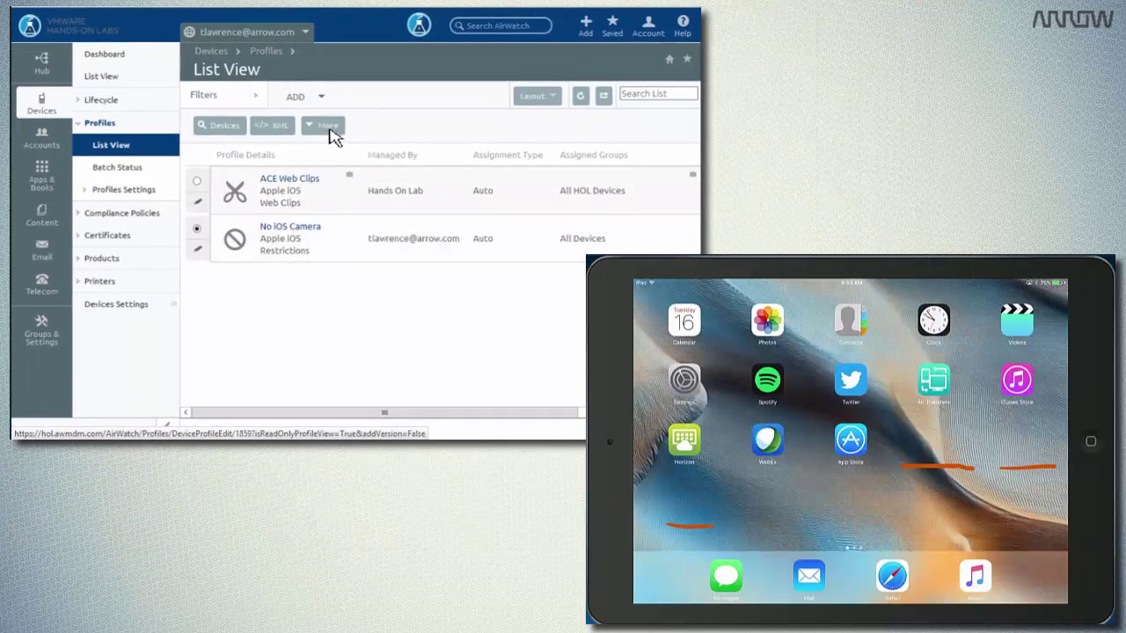
pyautogui.click(328, 132)
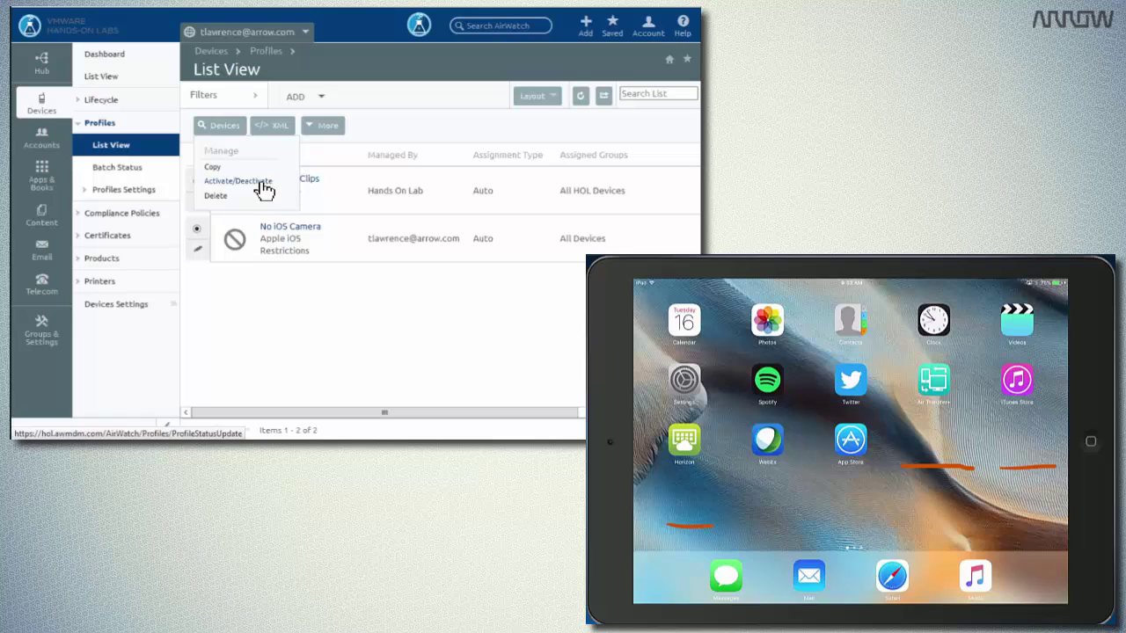
pyautogui.click(264, 188)
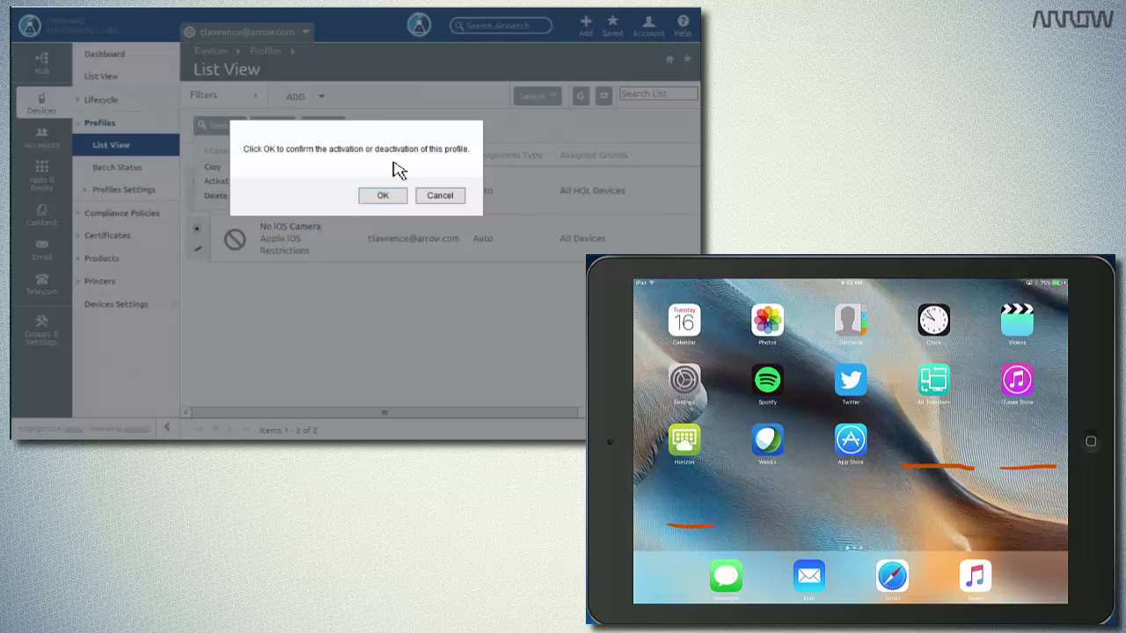
pyautogui.click(395, 199)
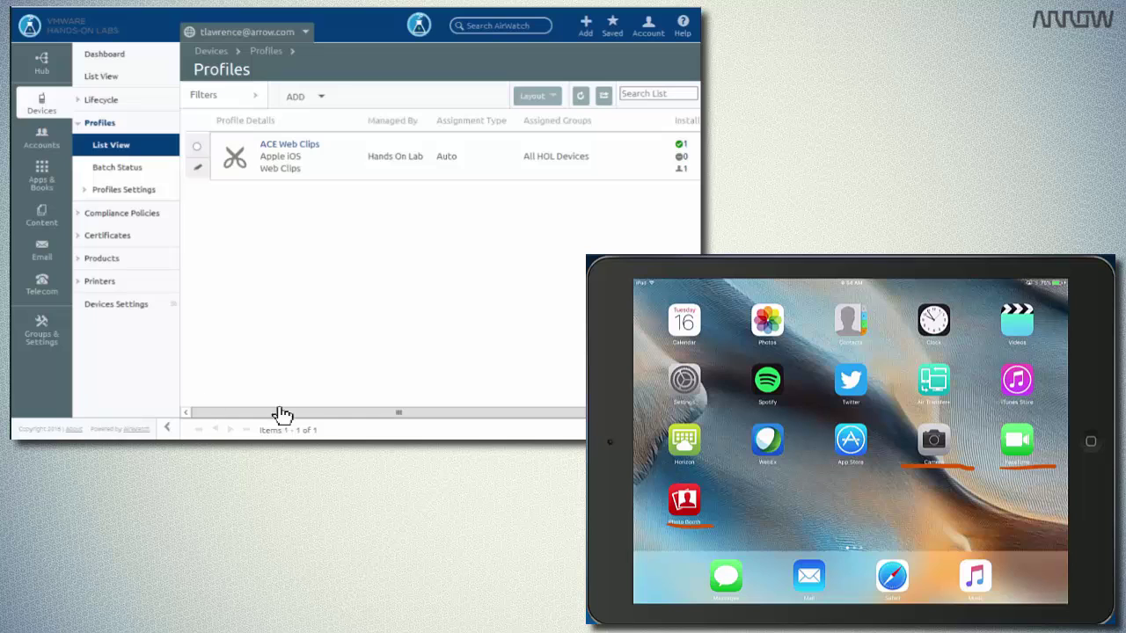
# Filter the profiles list by status to include inactive profiles.
pyautogui.click(203, 152)
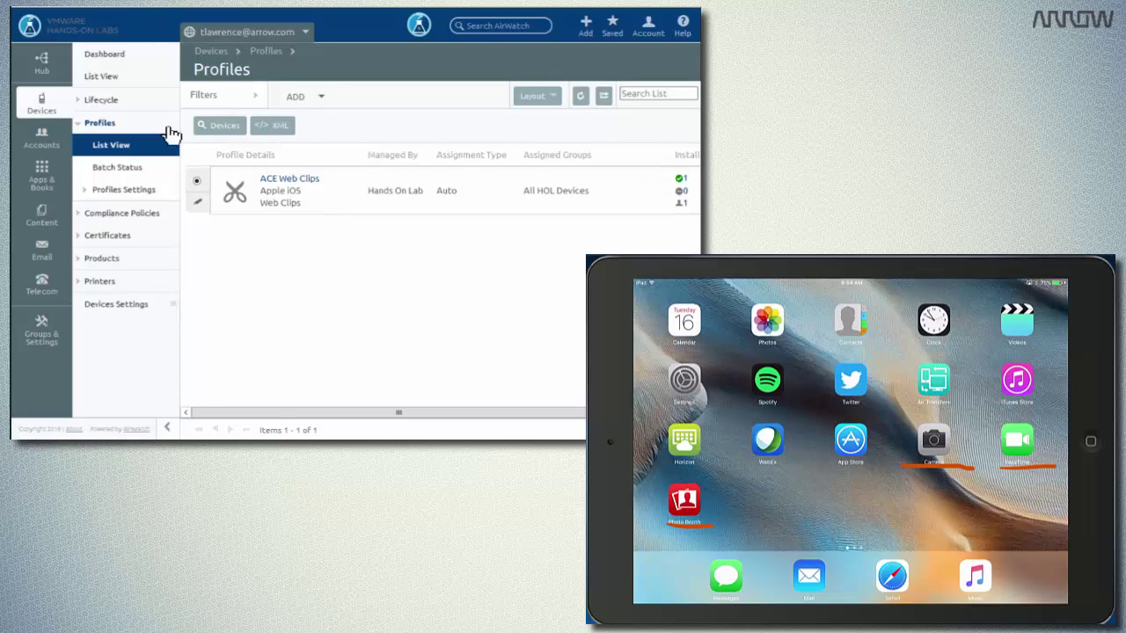
pyautogui.click(220, 96)
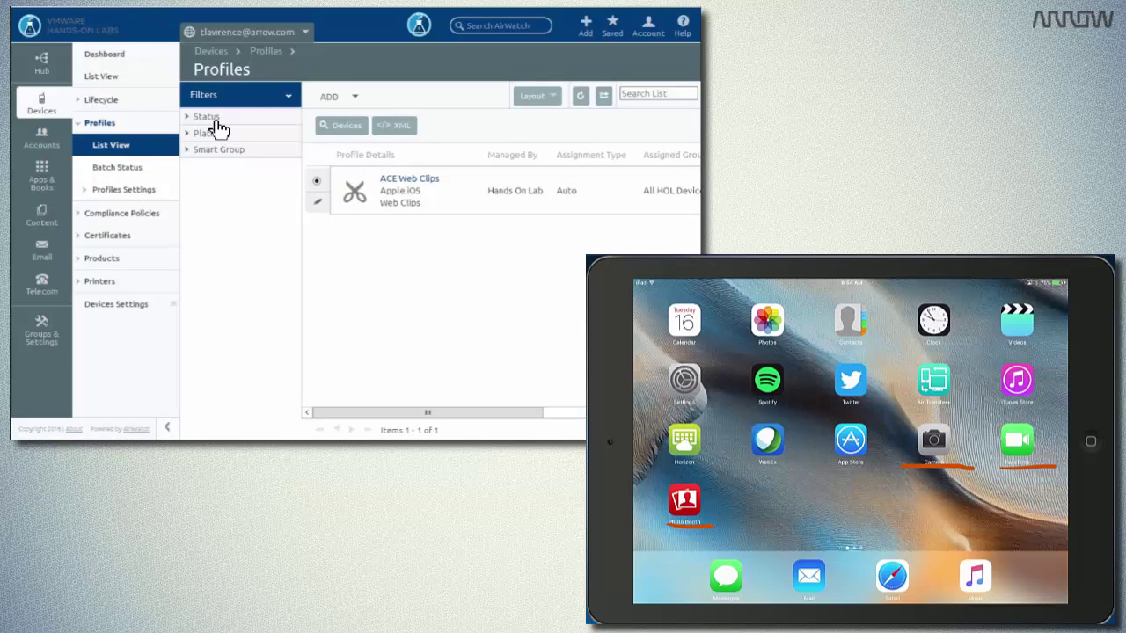
pyautogui.click(218, 118)
pyautogui.click(260, 148)
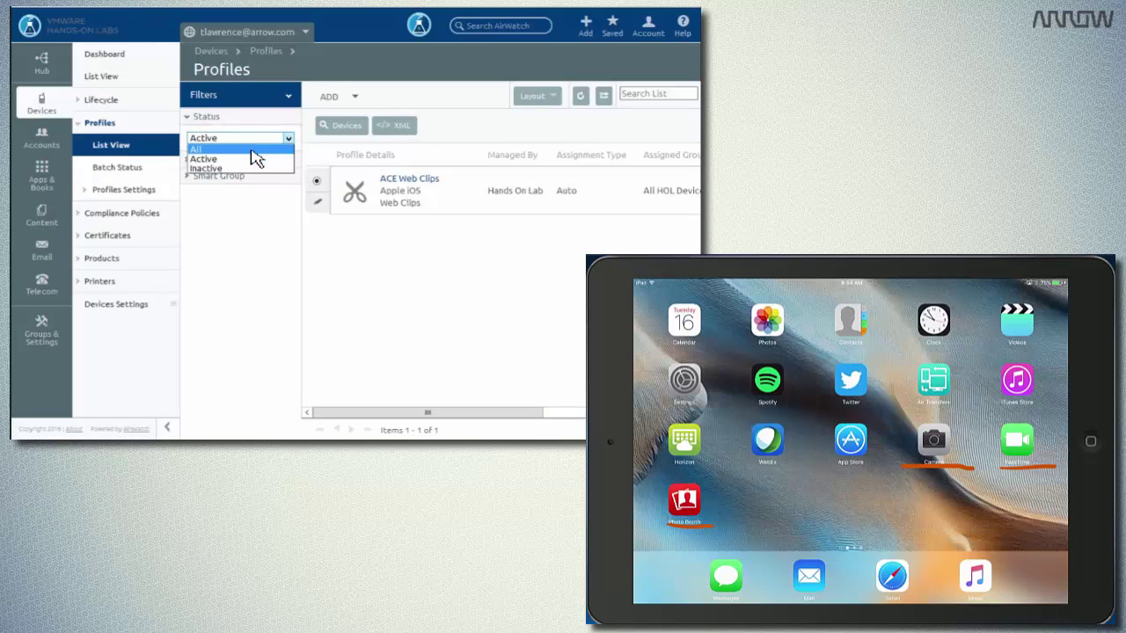
pyautogui.click(253, 158)
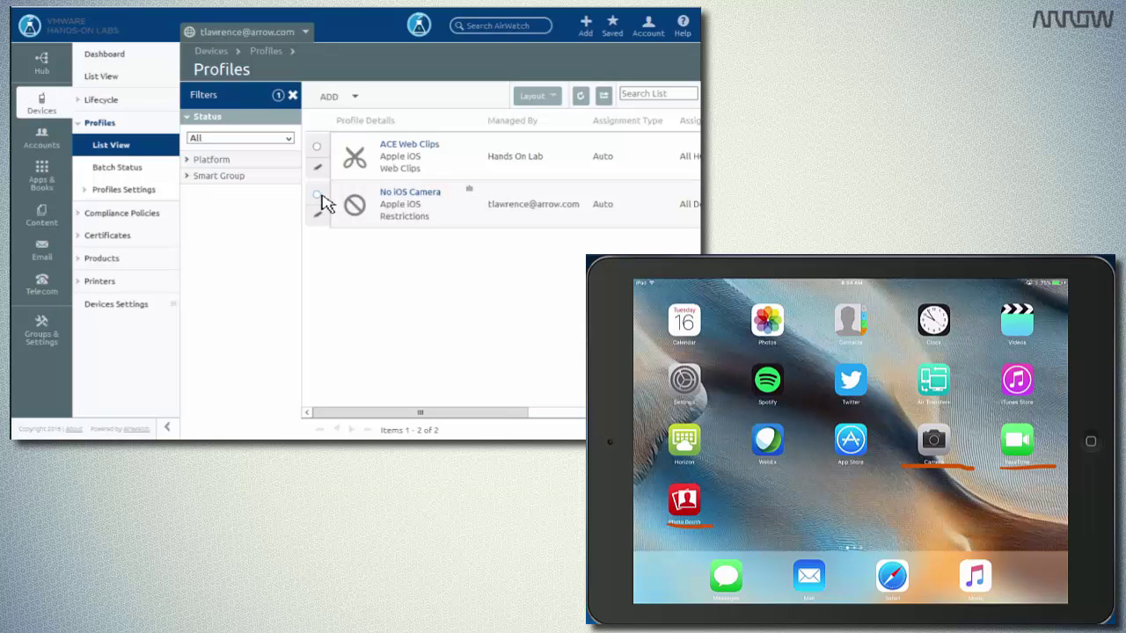
# Reactivate No iOS Camera through More > Activate/Deactivate and confirm with OK.
pyautogui.click(317, 194)
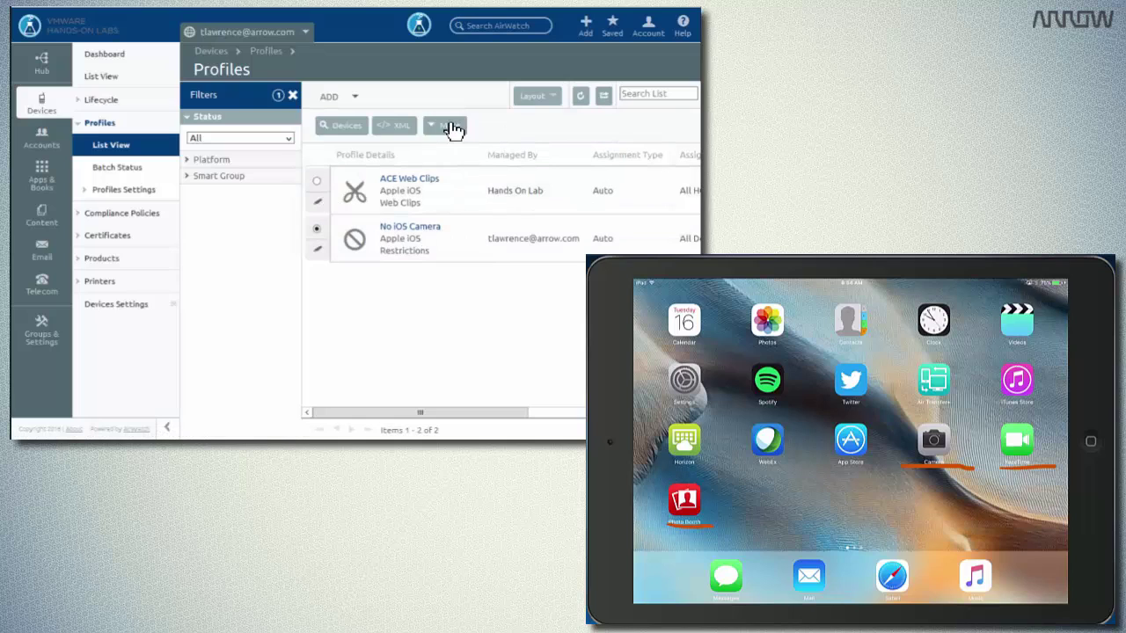
pyautogui.click(453, 128)
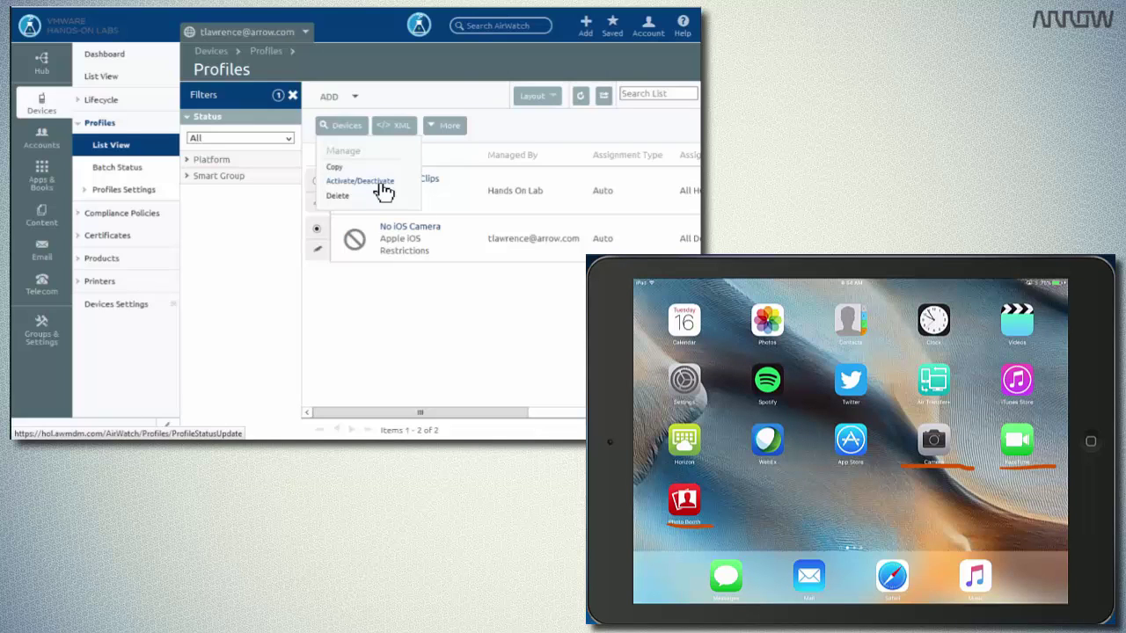
pyautogui.click(384, 182)
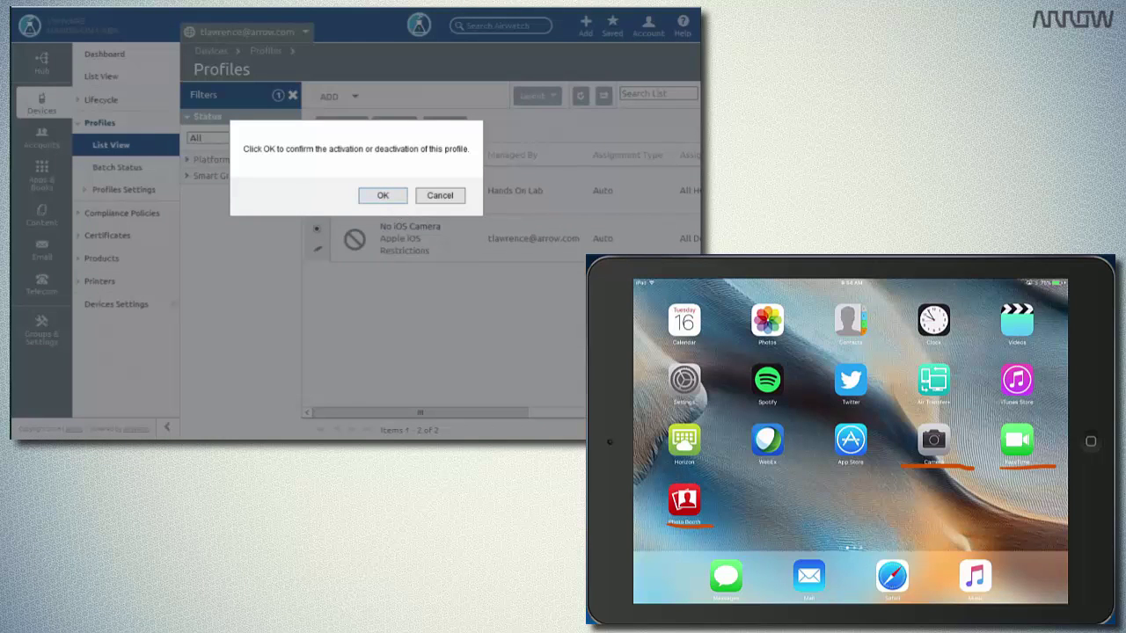
pyautogui.click(392, 198)
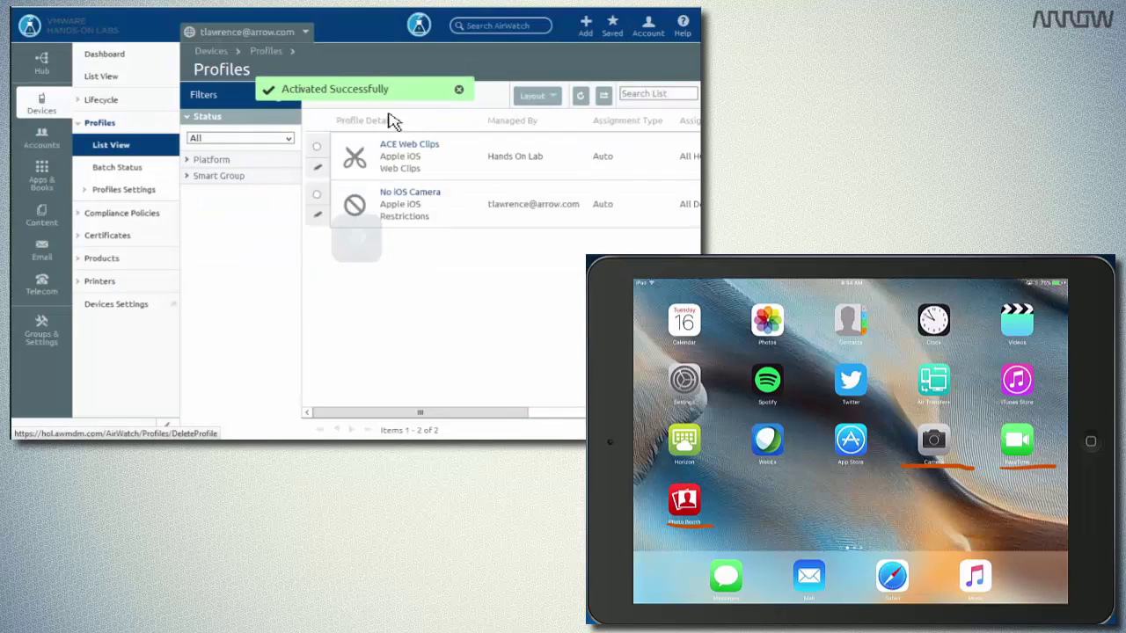
# Bring up the Add New dropdown from the header's Add button.
pyautogui.moveTo(42, 176)
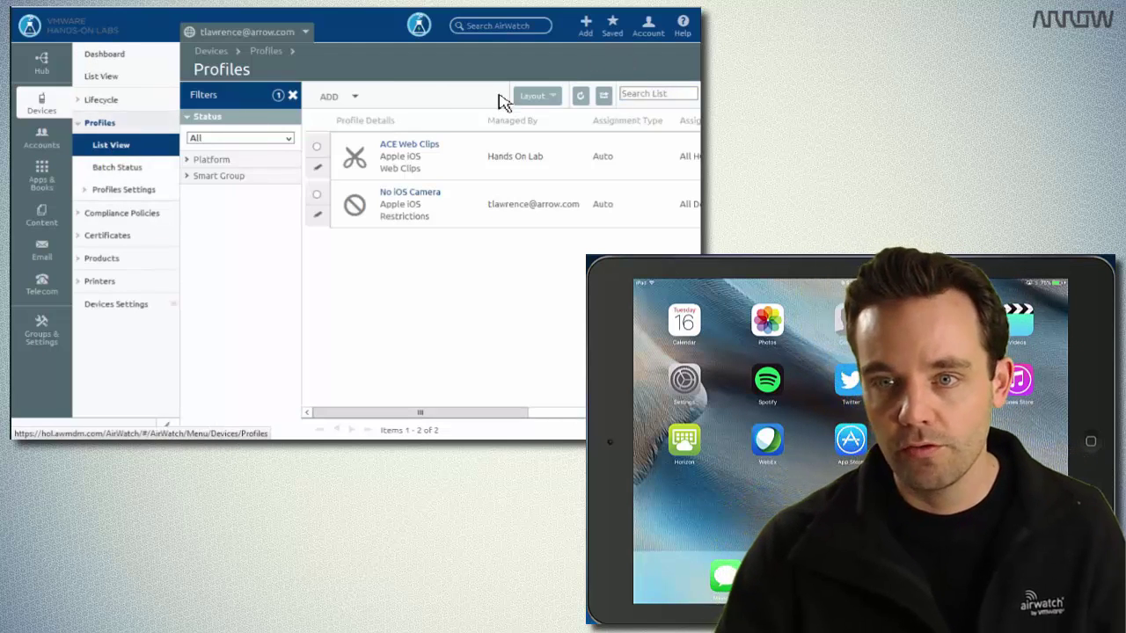
# Create a new profile from the Add New menu and choose the Apple iOS platform.
pyautogui.click(598, 29)
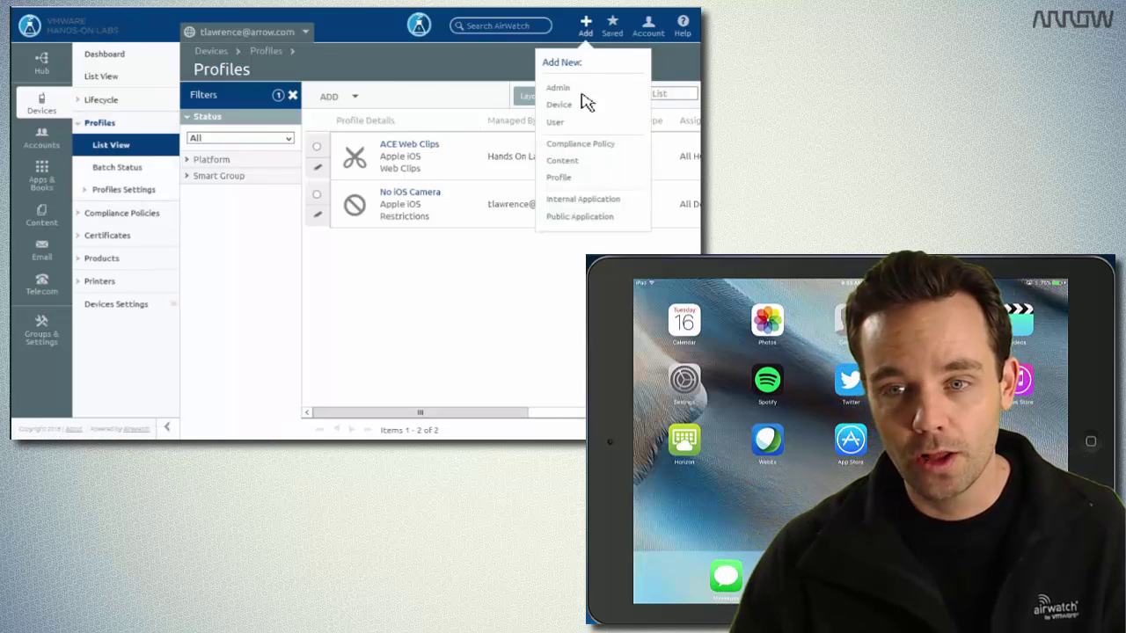
pyautogui.click(560, 178)
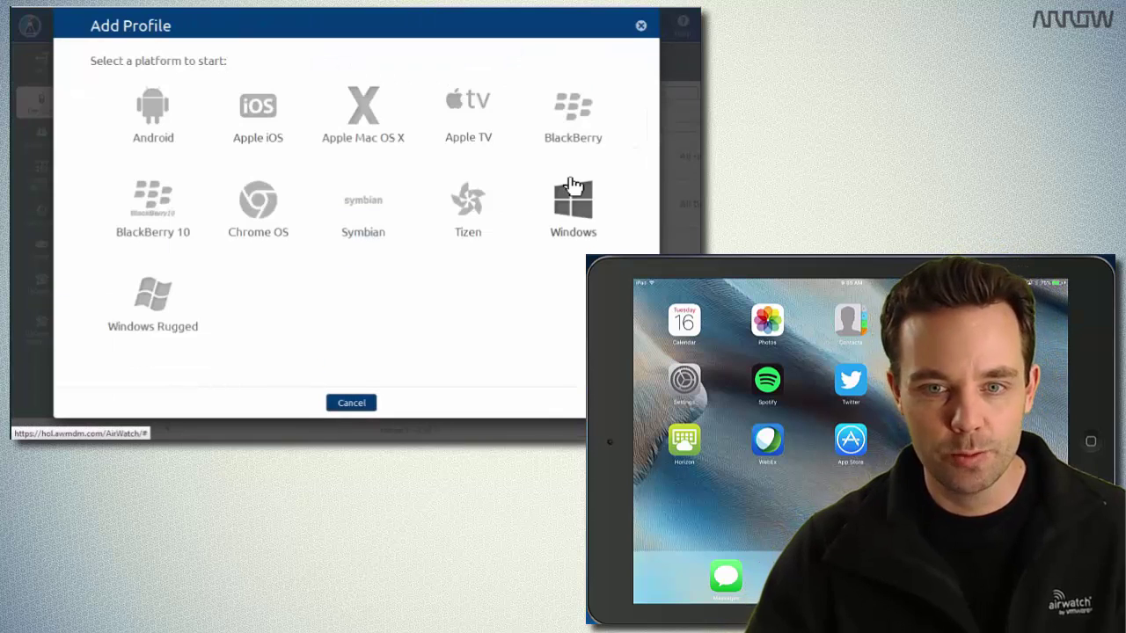
pyautogui.moveTo(276, 130)
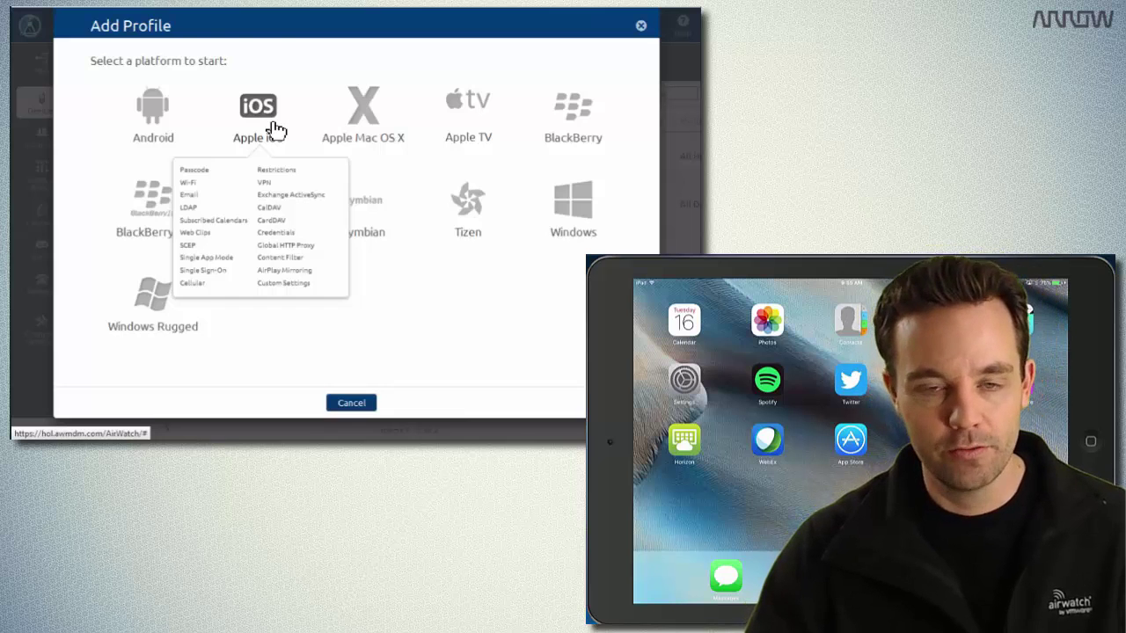
pyautogui.click(275, 130)
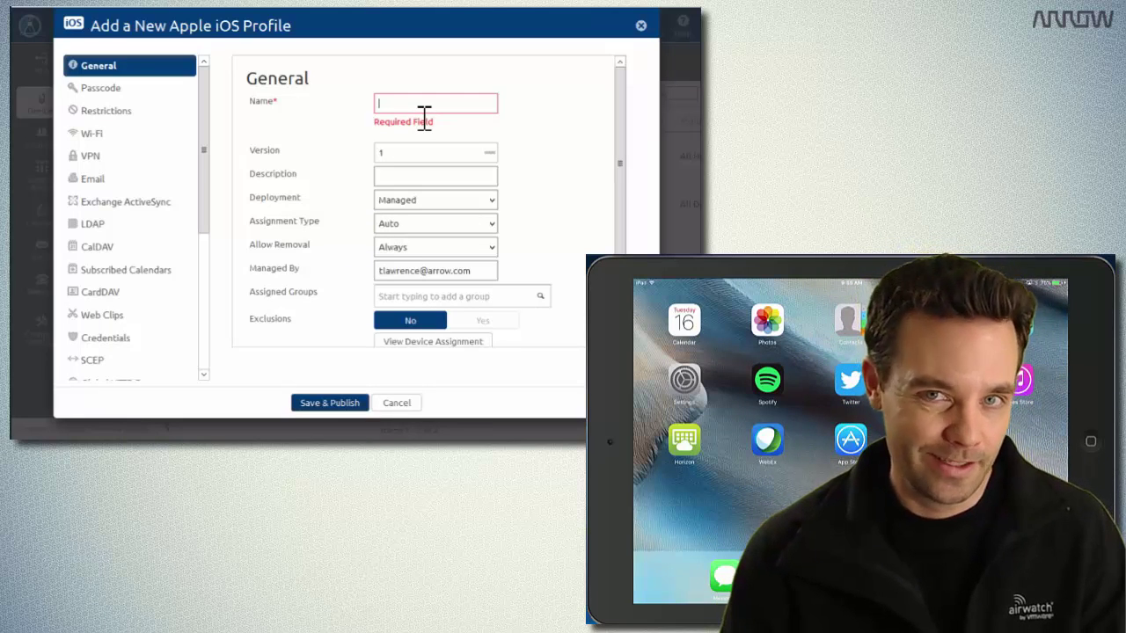
# Name the profile 'Remove App Store' with description 'Remove Apple App Store'.
pyautogui.write('Rem')
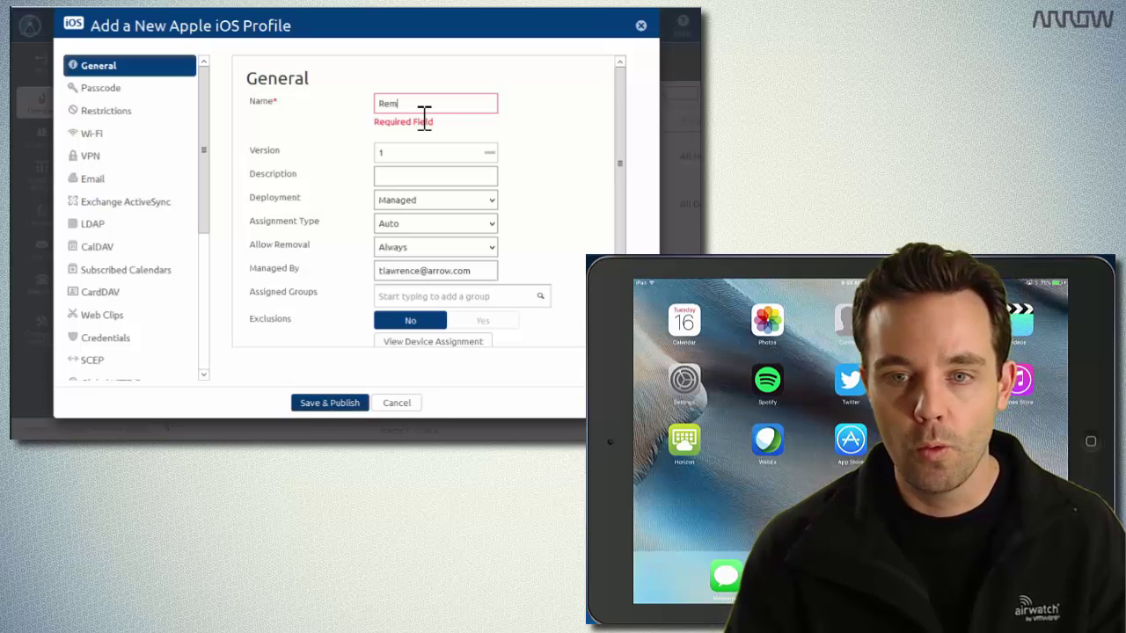
pyautogui.write('ove App Store')
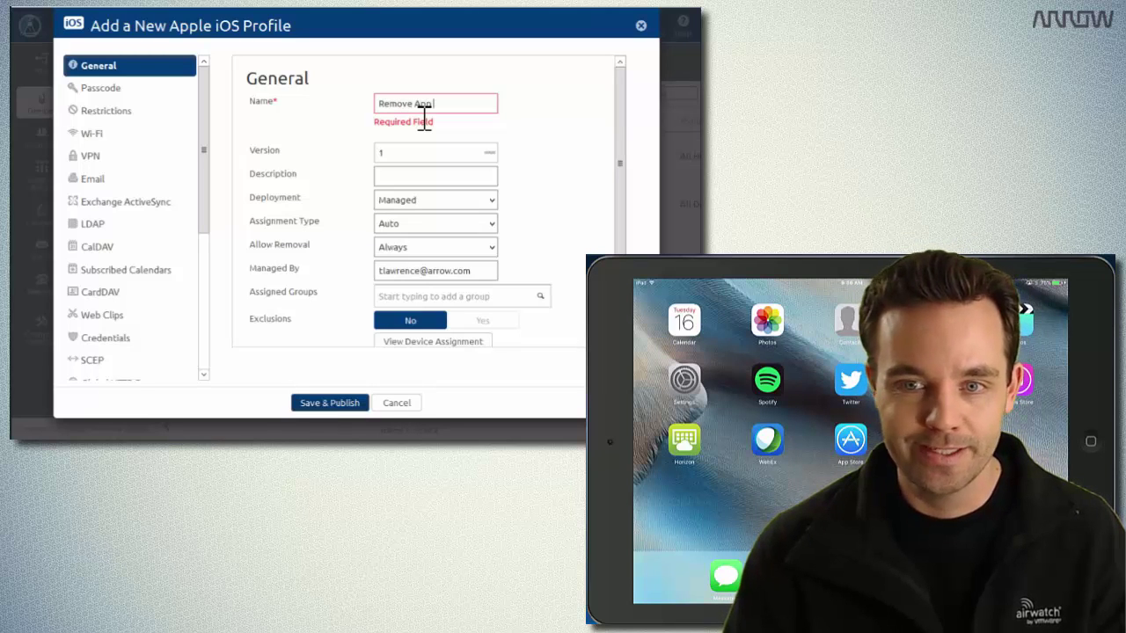
pyautogui.click(442, 180)
pyautogui.write('Remove A')
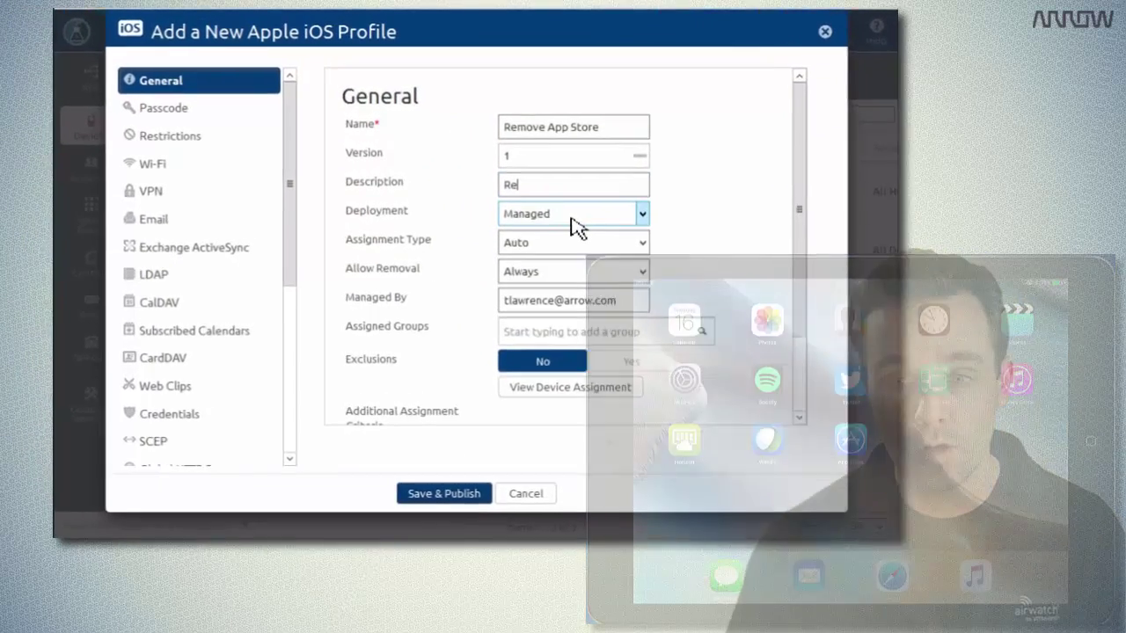
pyautogui.write('pple A')
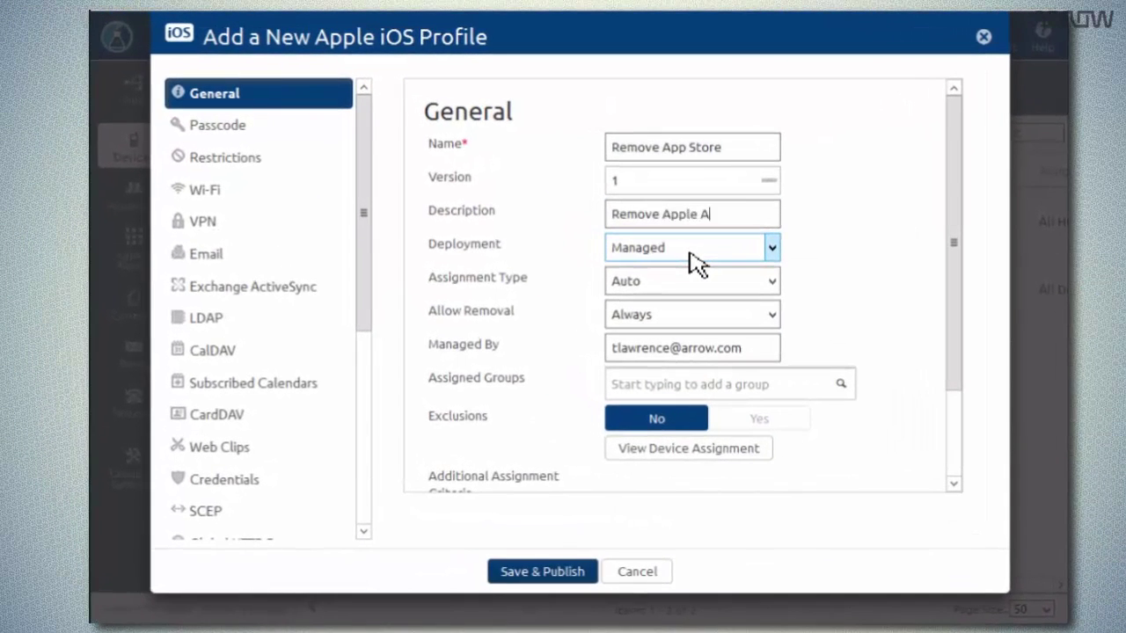
pyautogui.write('pp Store')
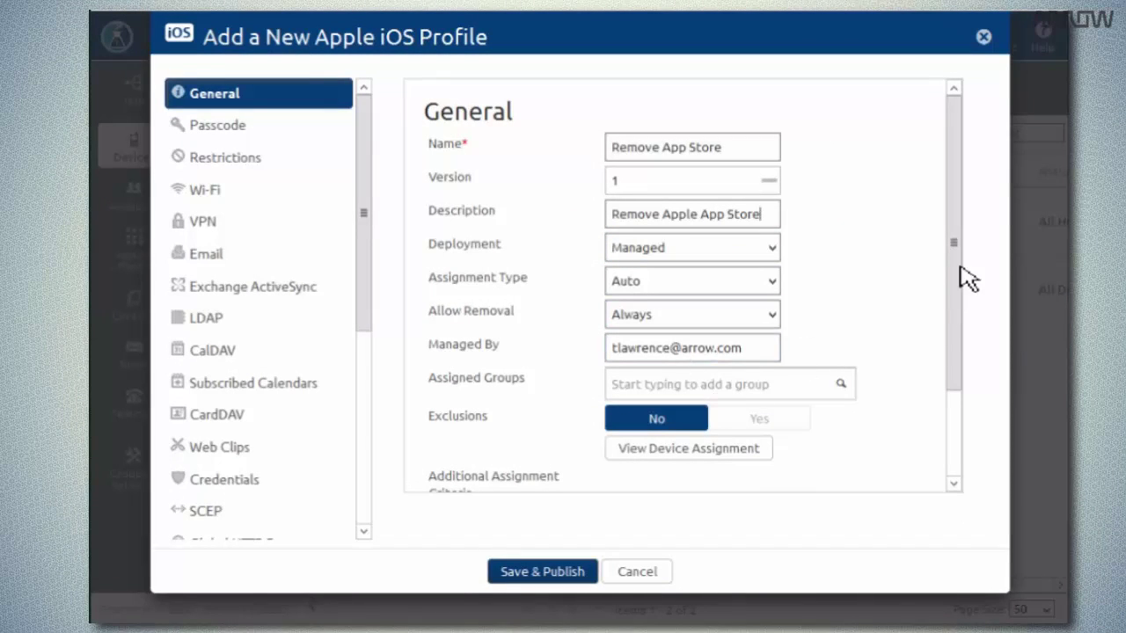
# Assign the profile to the All Devices group.
pyautogui.moveTo(960, 269); pyautogui.dragTo(954, 359)
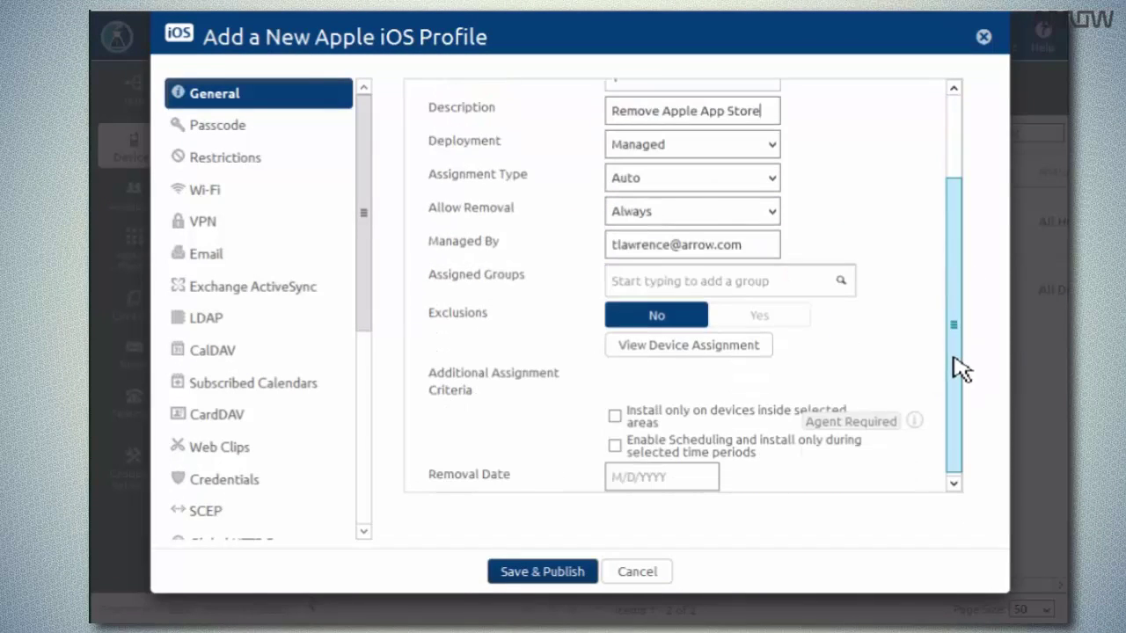
pyautogui.click(816, 286)
pyautogui.scroll(-1, 851, 352)
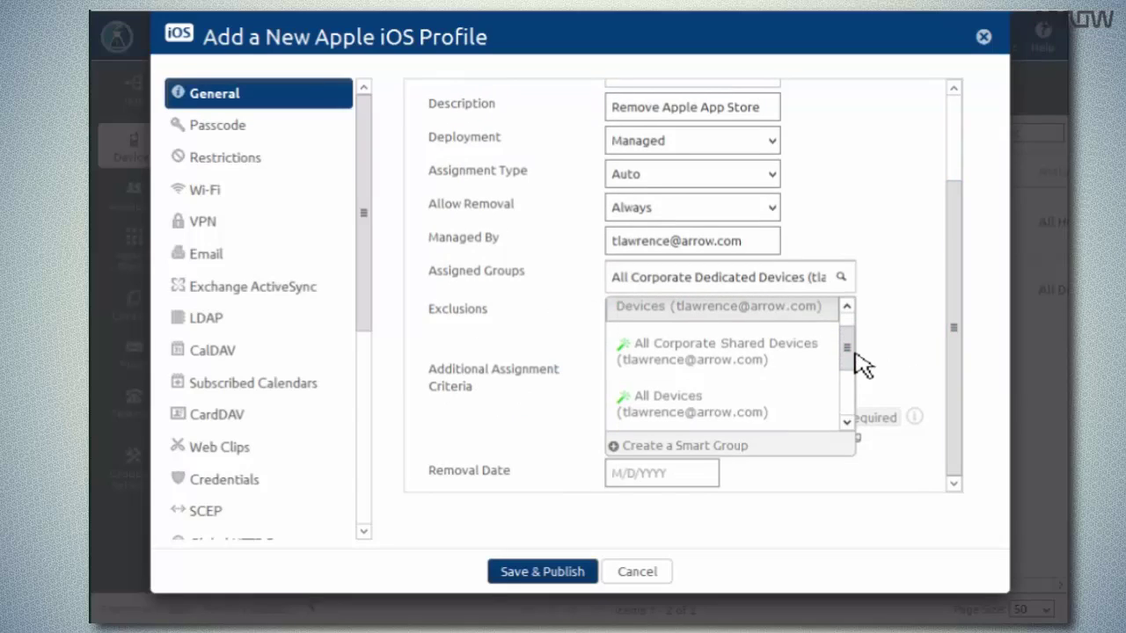
pyautogui.scroll(-2, 862, 365)
pyautogui.click(660, 361)
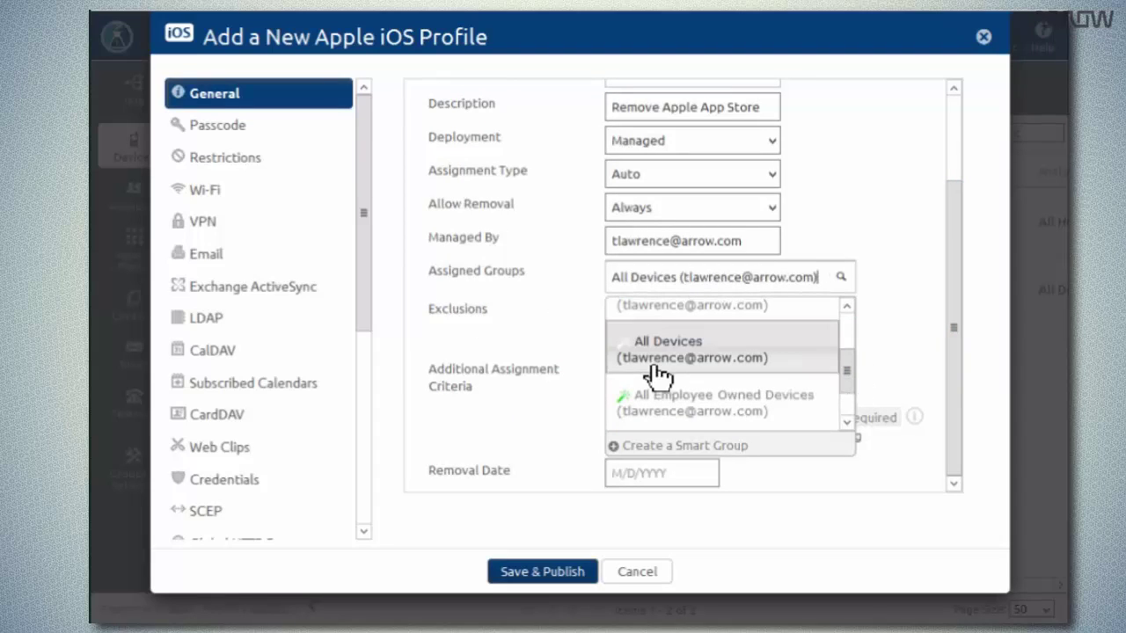
pyautogui.click(711, 410)
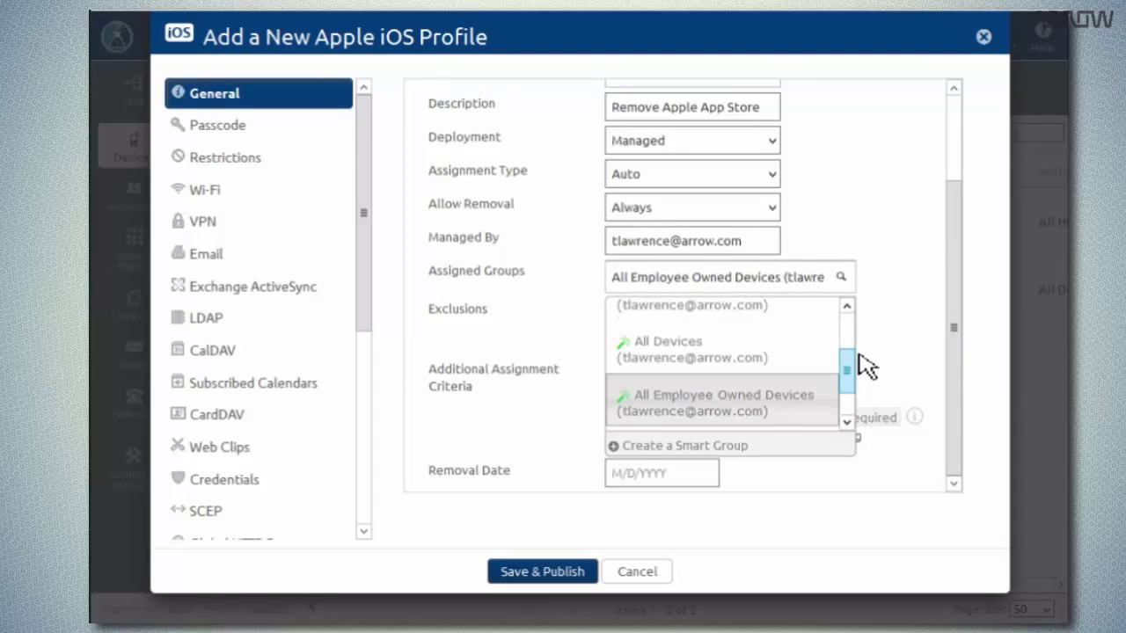
pyautogui.scroll(1, 866, 365)
pyautogui.scroll(-1, 854, 382)
pyautogui.click(753, 372)
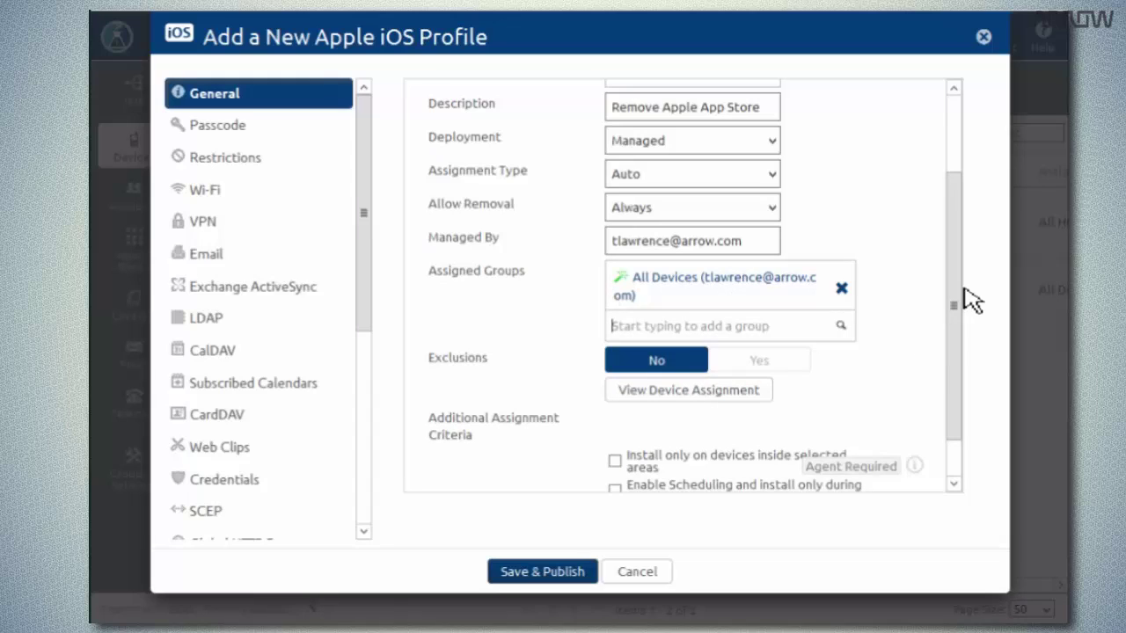
pyautogui.moveTo(959, 309); pyautogui.dragTo(953, 350)
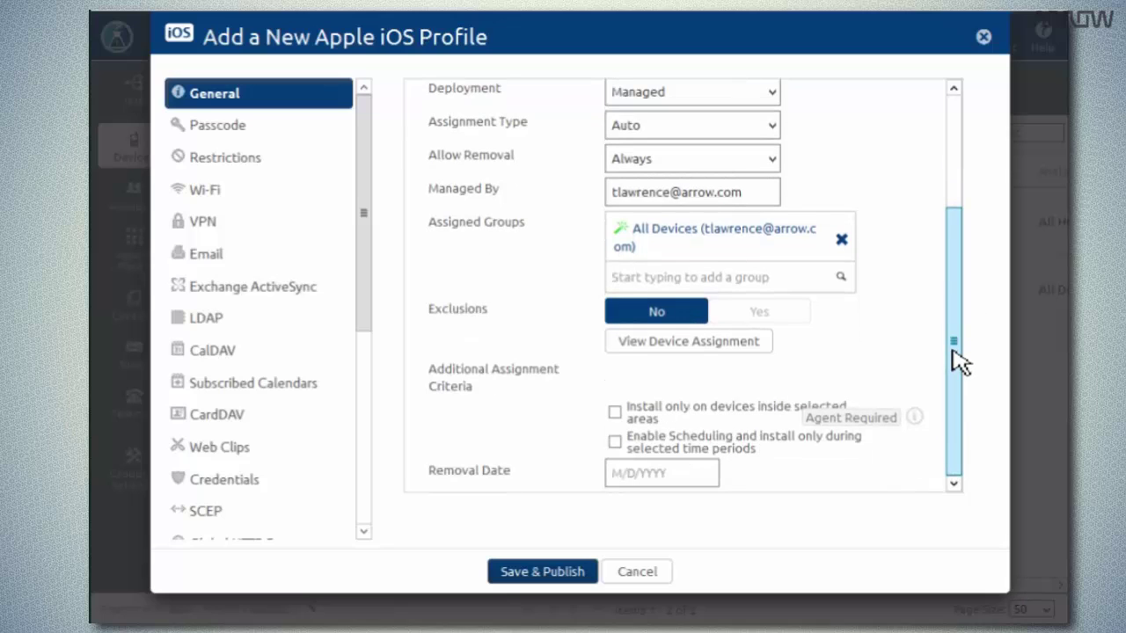
# Turn off Allow installing public apps in the Restrictions payload, then Save & Publish.
pyautogui.click(239, 174)
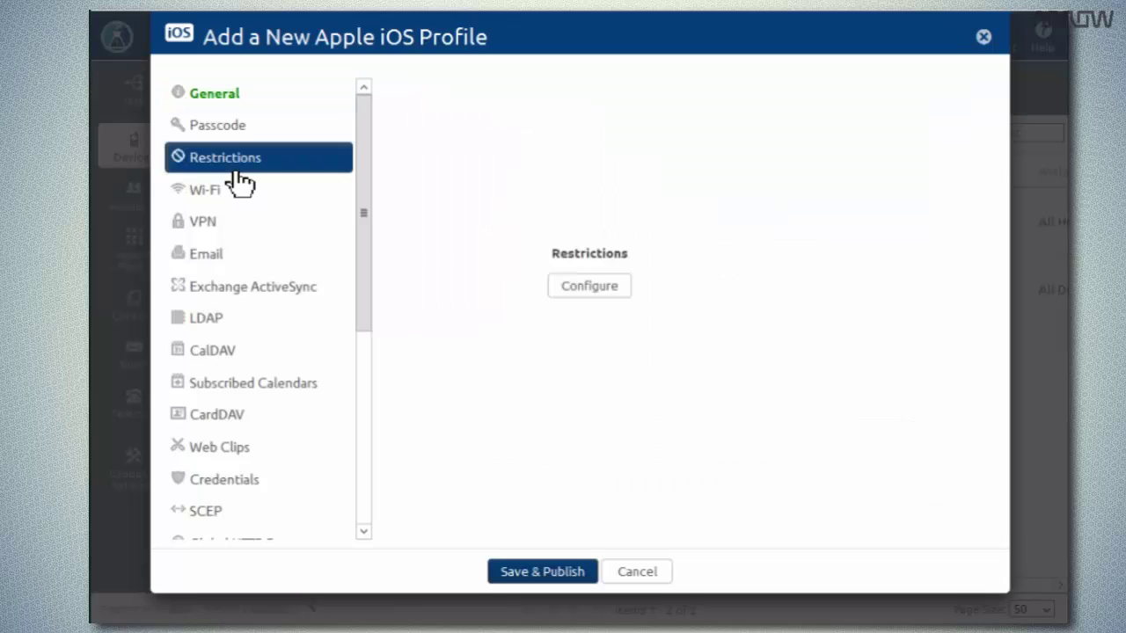
pyautogui.click(587, 291)
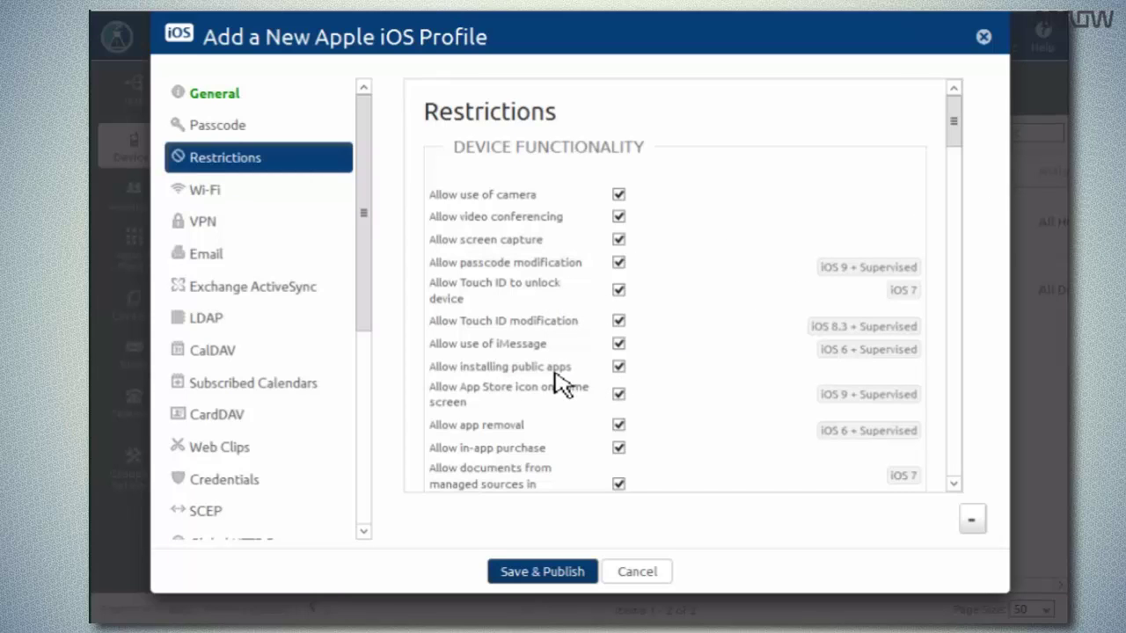
pyautogui.click(621, 368)
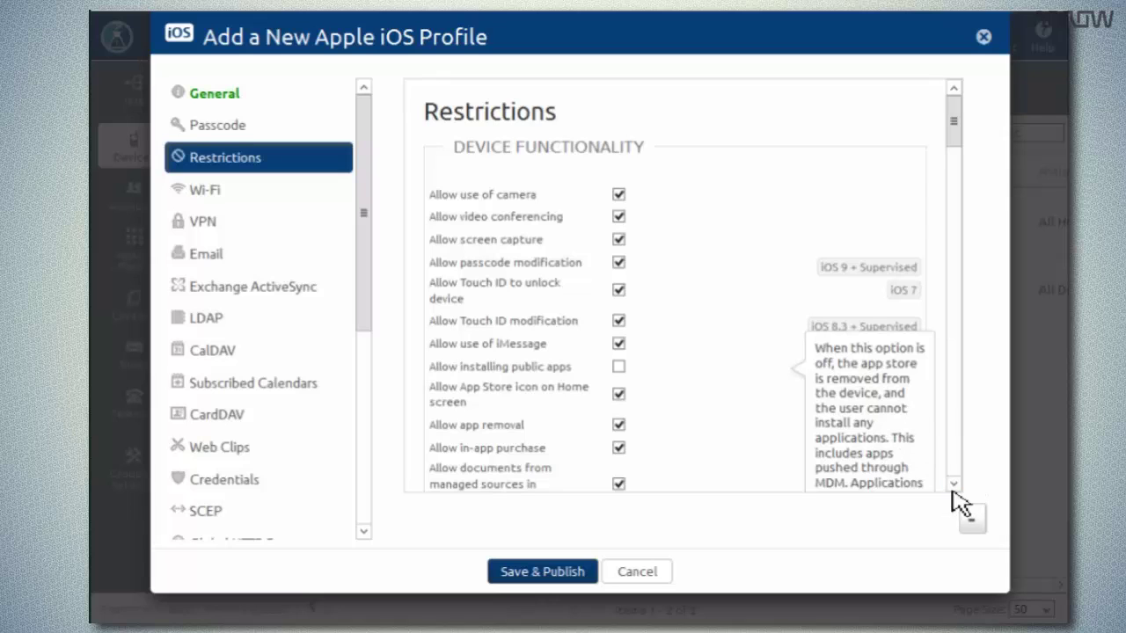
pyautogui.scroll(-2, 960, 489)
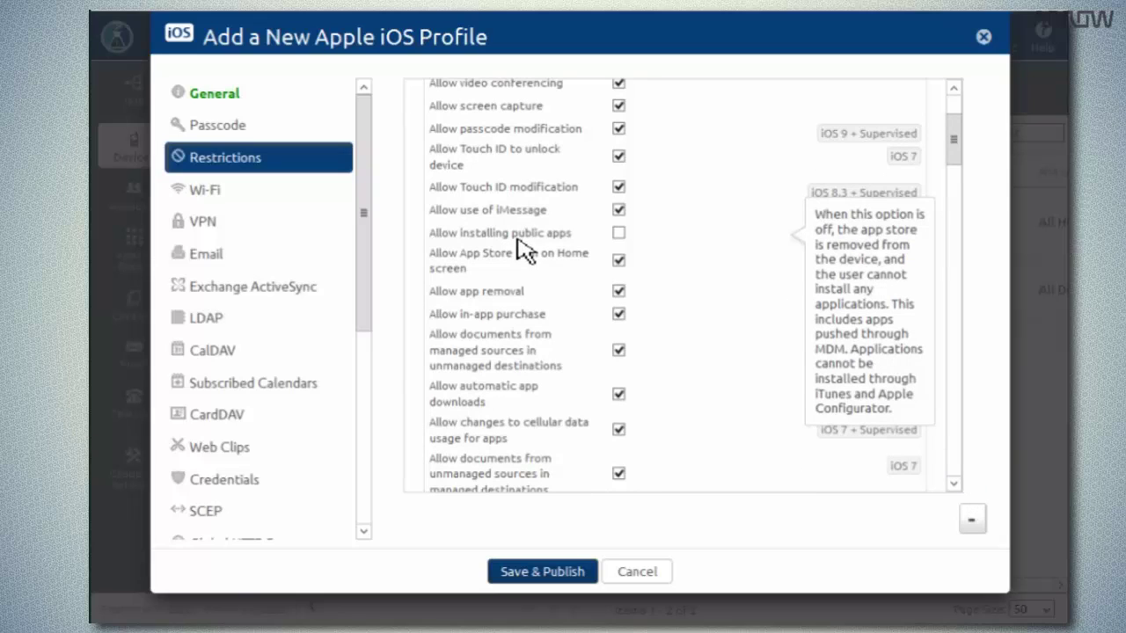
pyautogui.click(576, 578)
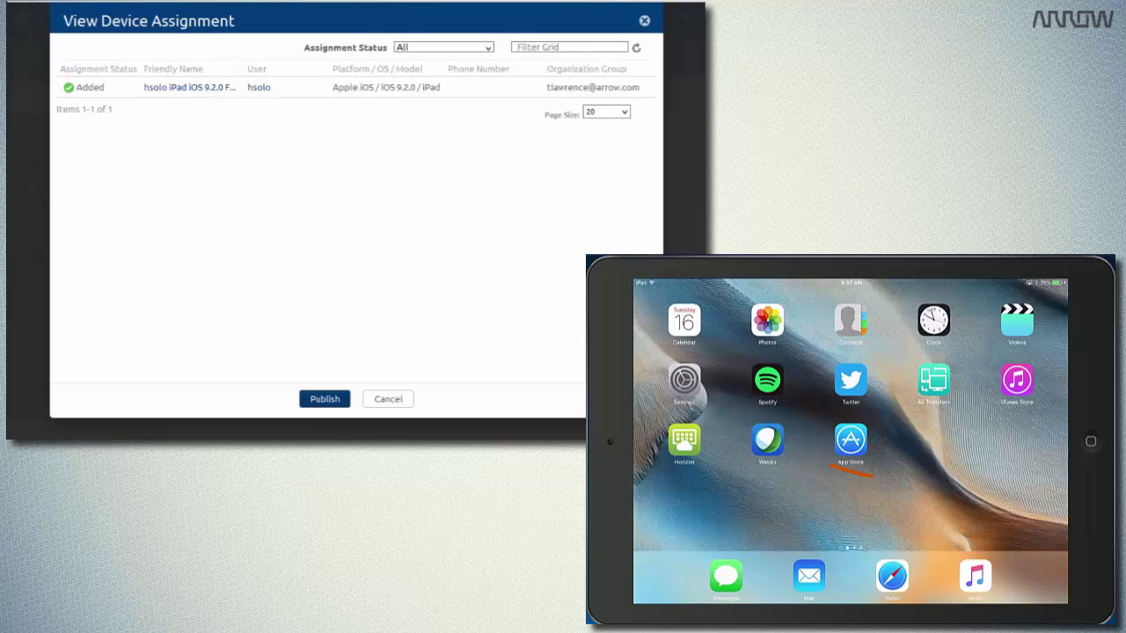
# Confirm publishing to the iPad listed as Added in View Device Assignment.
pyautogui.click(325, 399)
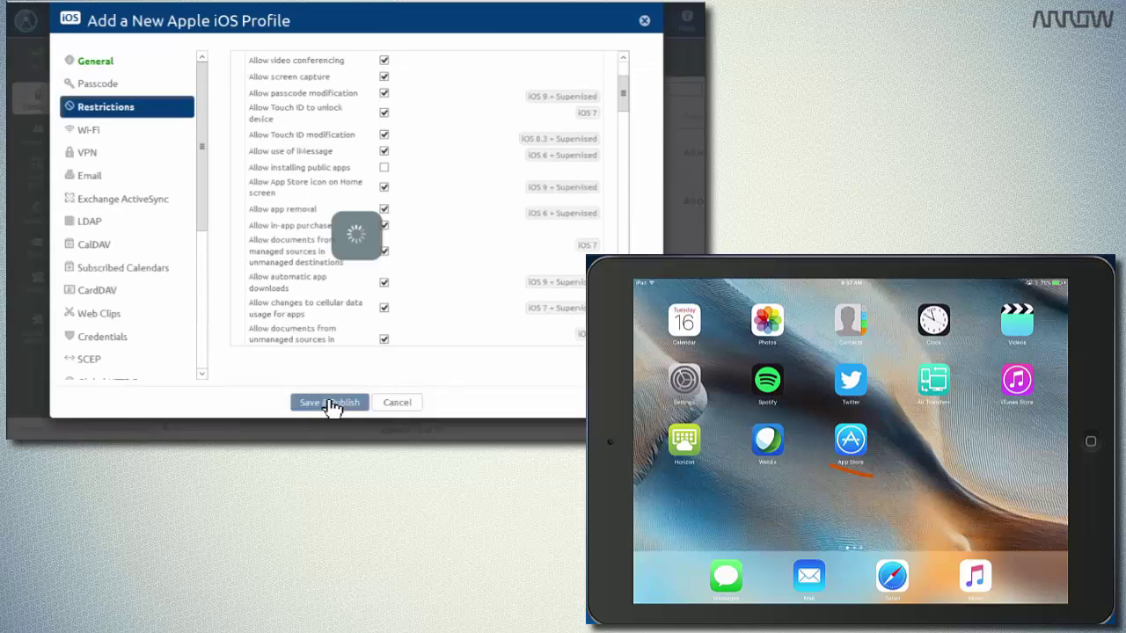